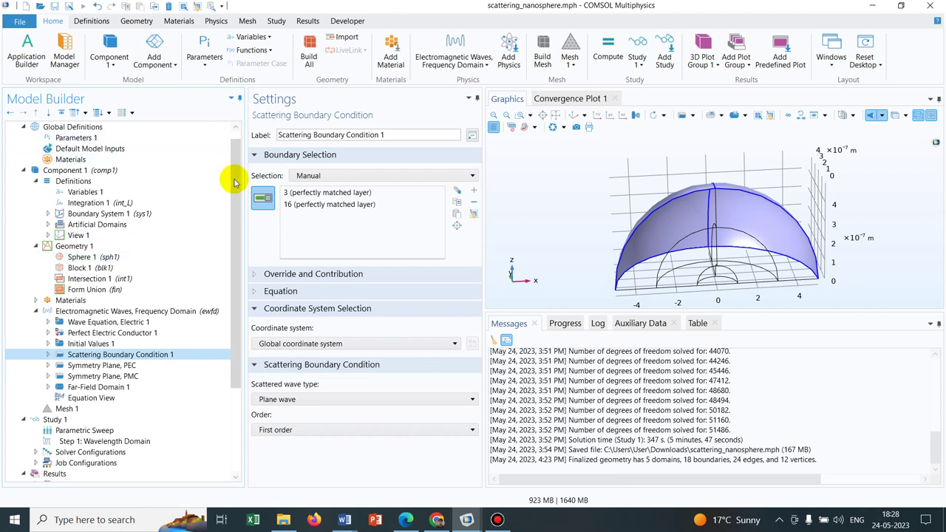
Step: Review the global parameters r0, lda and t_air, and the wavelength range in the study's parametric sweep
drag(237, 177, 236, 164)
click(107, 148)
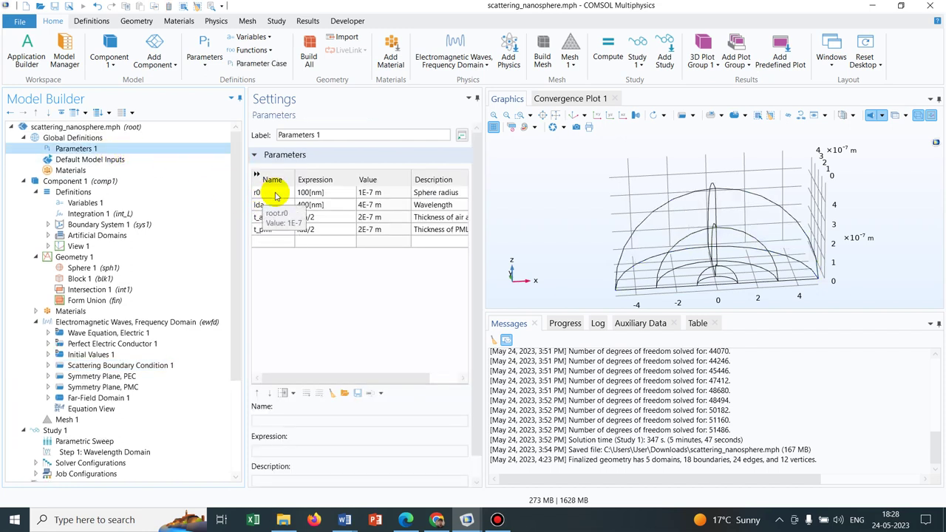
click(274, 193)
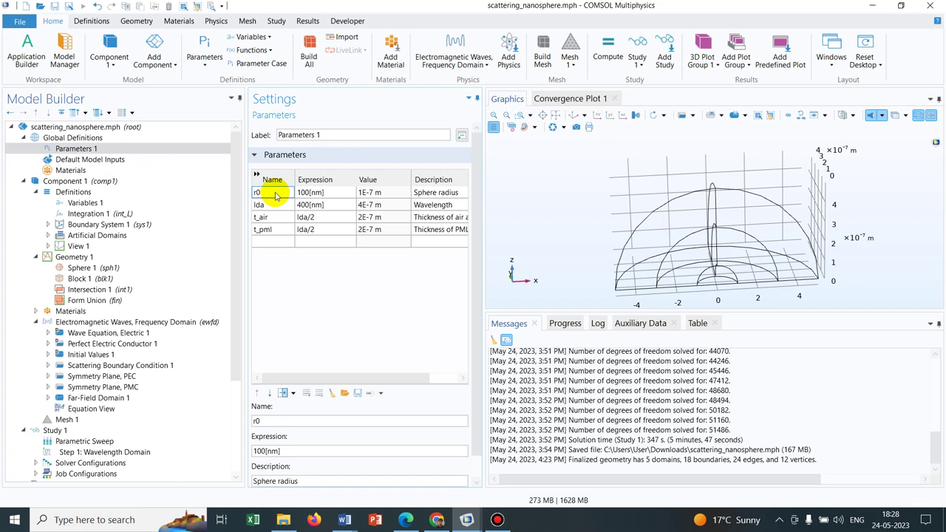
click(271, 207)
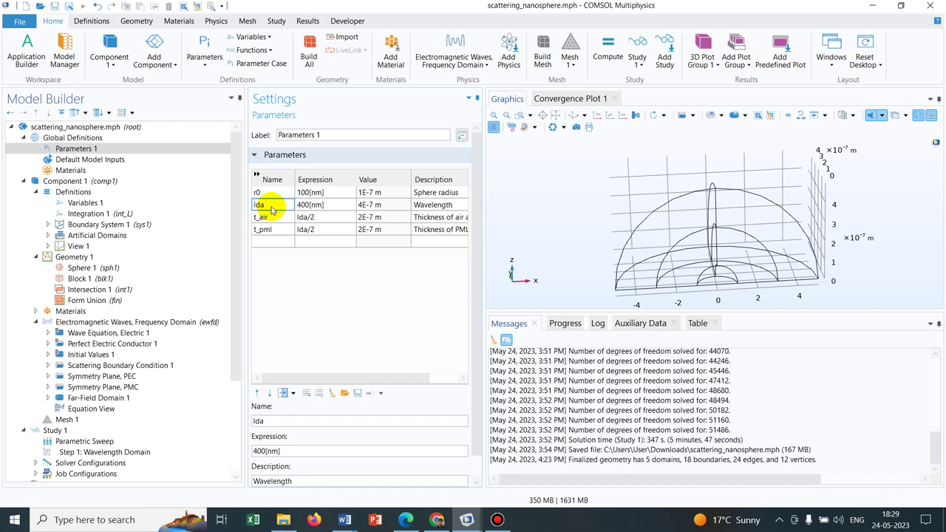
click(94, 443)
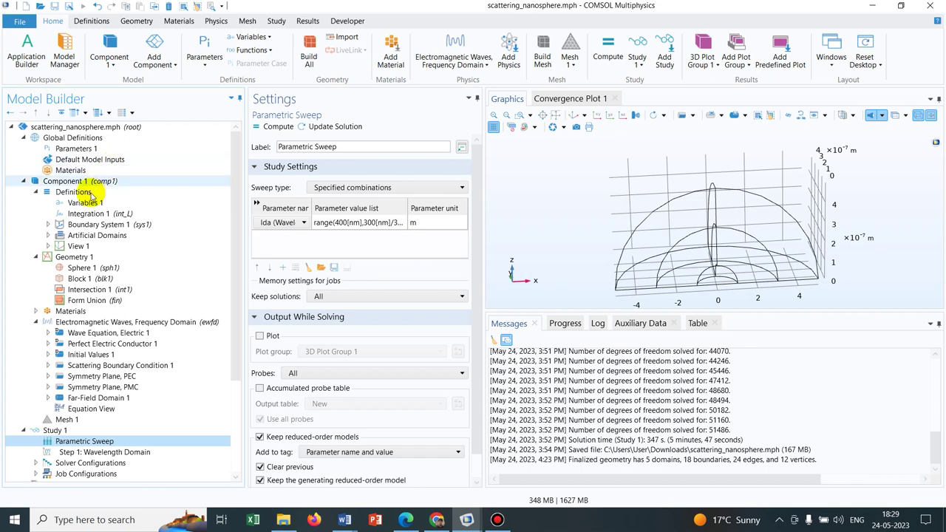
click(104, 148)
click(270, 219)
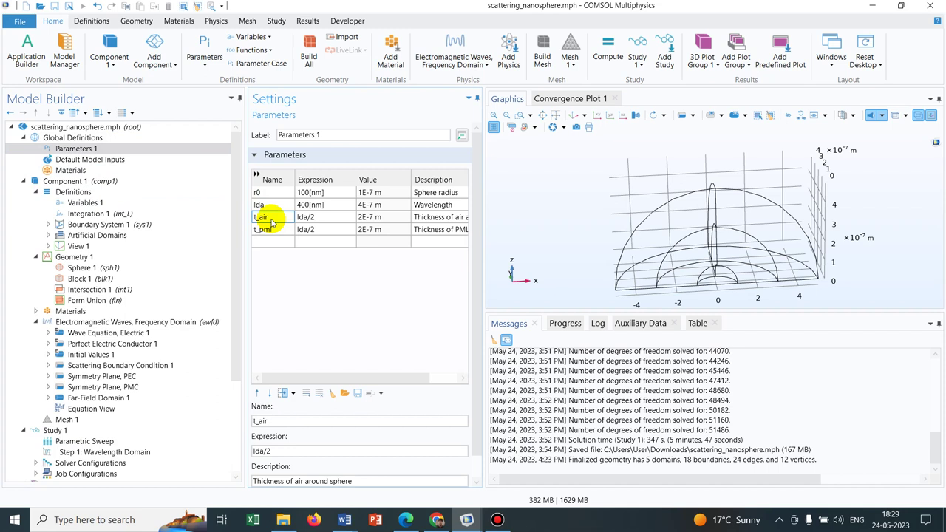
Step: Turn off wireframe rendering for Geometry 1 and examine the layered quarter sphere as a shaded solid from several angles
click(78, 256)
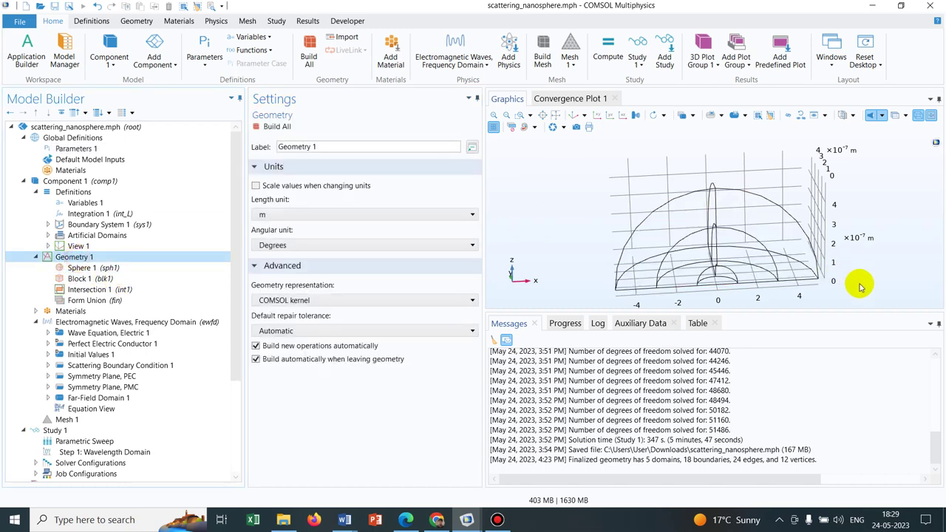
mouse_move(860, 281)
mouse_down()
mouse_move(837, 201)
mouse_move(853, 217)
mouse_move(863, 271)
mouse_up()
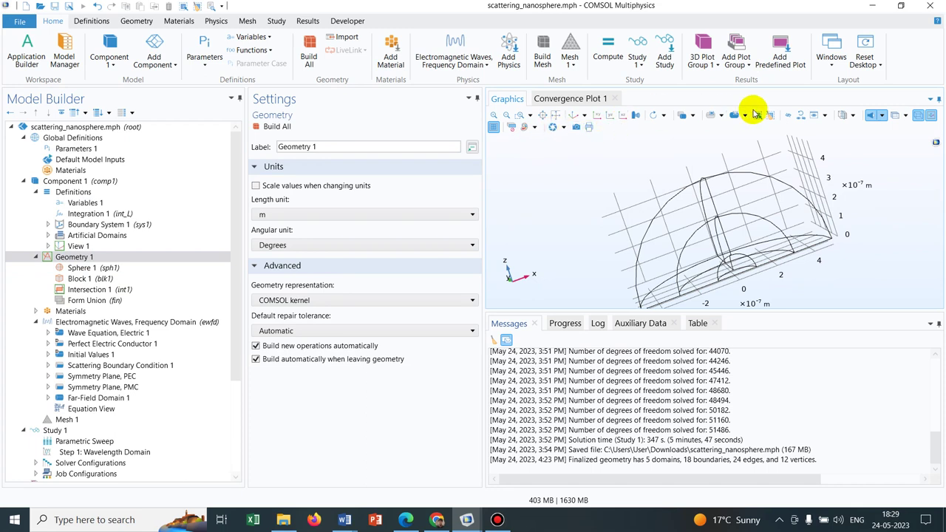
click(894, 116)
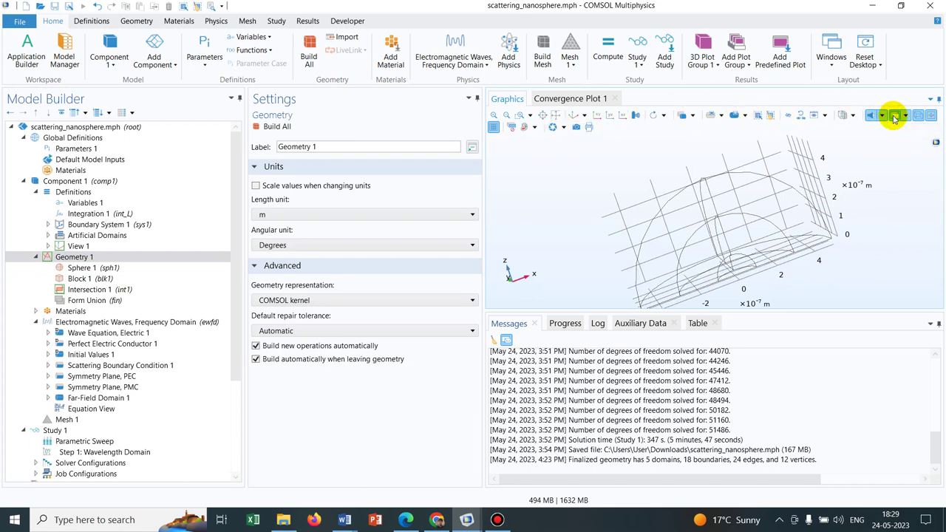
click(916, 116)
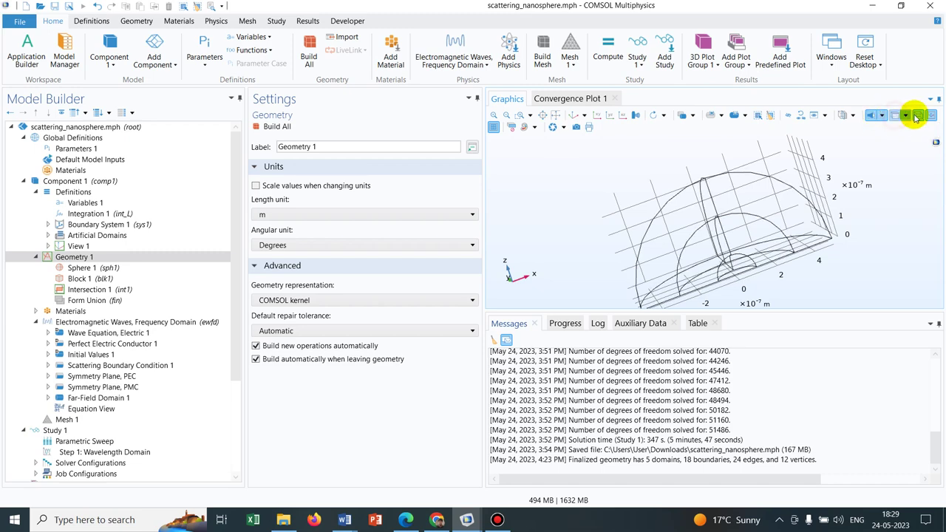
click(917, 116)
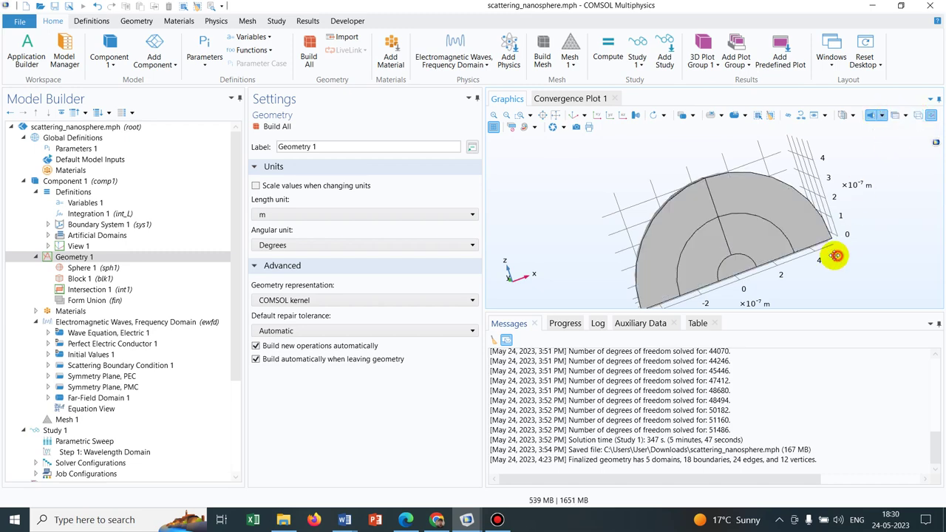
drag(835, 255, 816, 247)
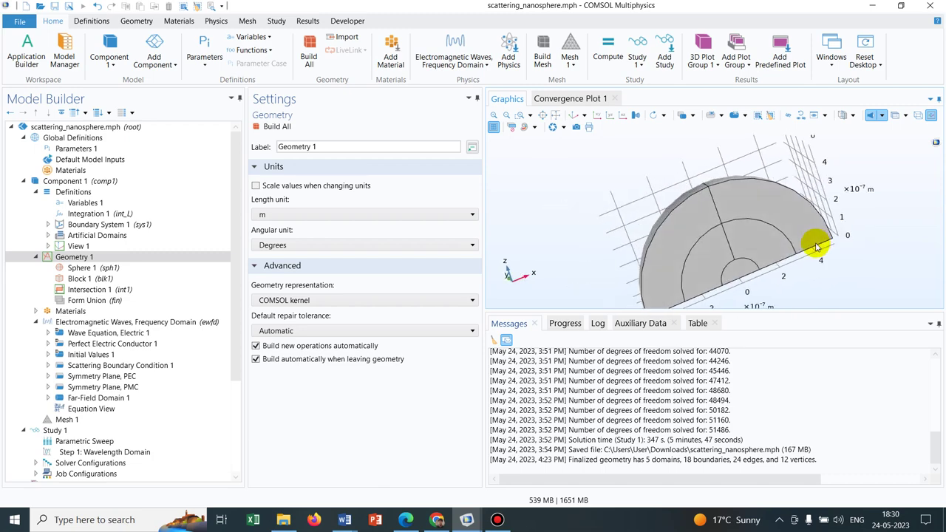
drag(804, 274, 786, 248)
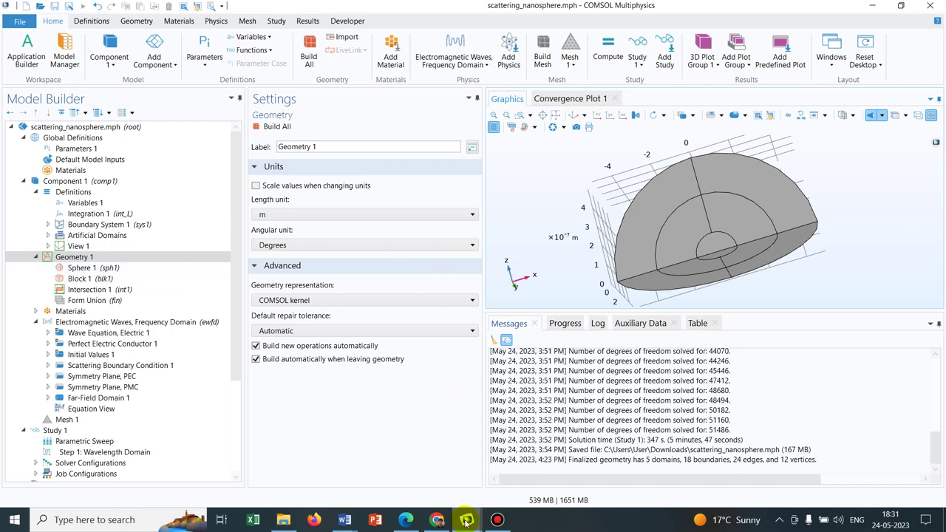
Step: Switch to the scattering_nanosphere - Copy.mph model and add a sphere to its empty Geometry 1
mouse_move(467, 517)
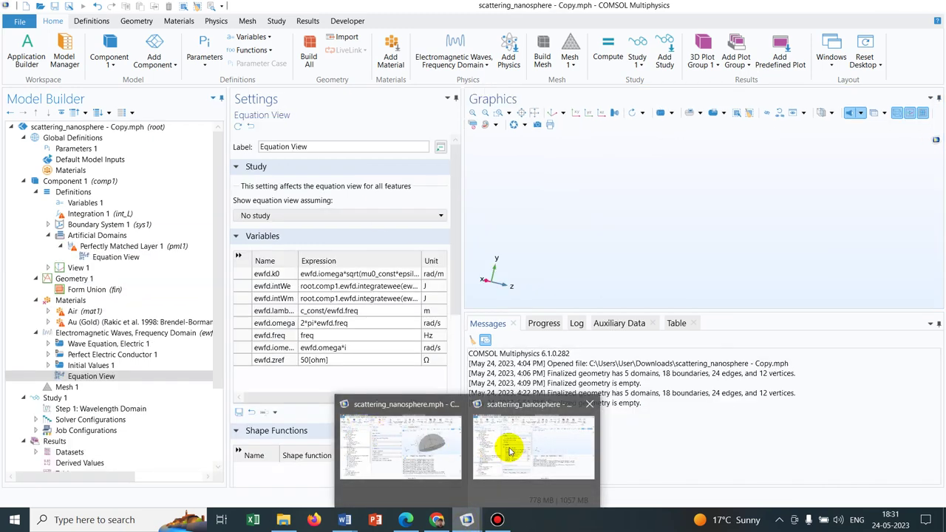
click(507, 447)
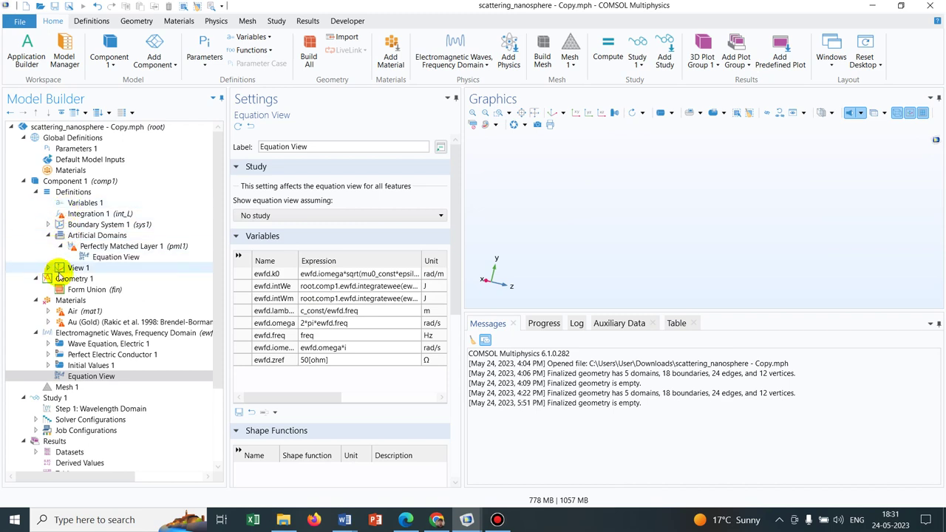
click(75, 280)
right_click(76, 279)
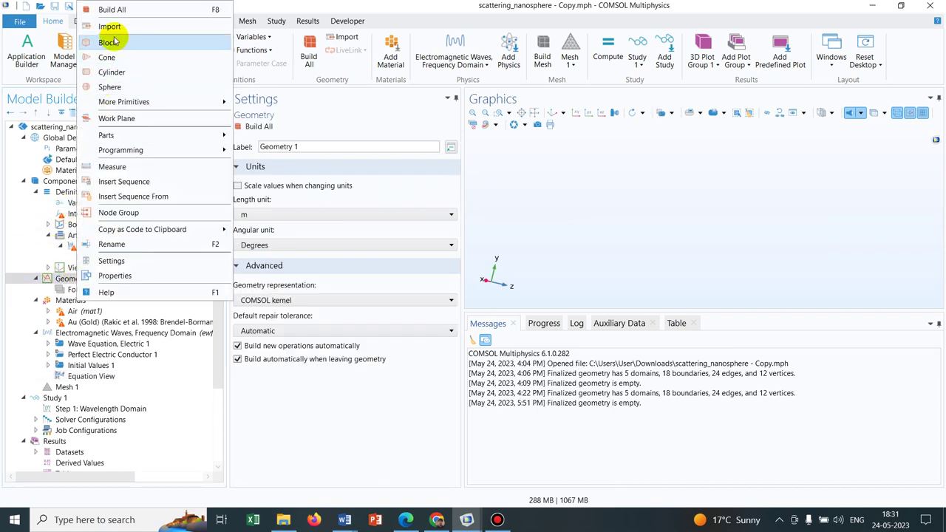
click(130, 87)
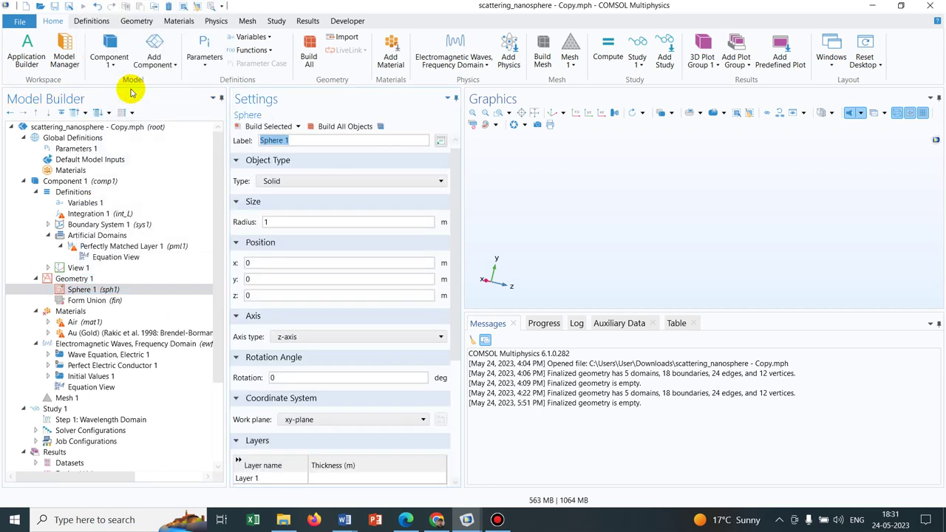
Step: Set the sphere's radius to r0+t_air+t_pml, build it and fit it in the view
click(264, 222)
click(268, 220)
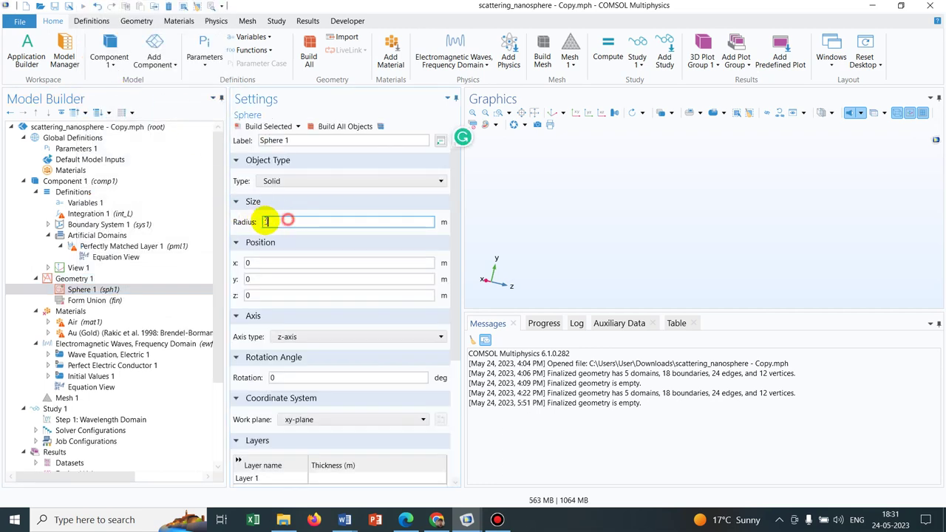
key(BackSpace)
text(r)
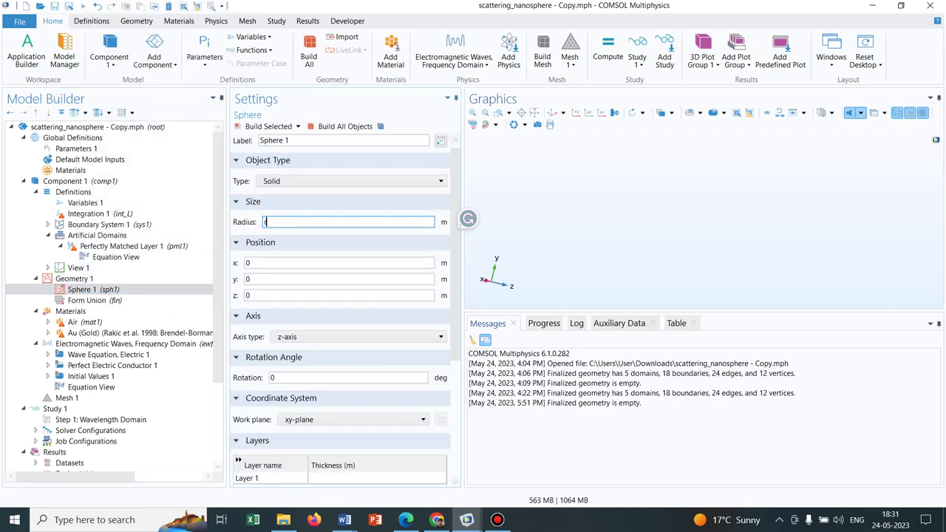
text(0)
text(+t_air+t_pml)
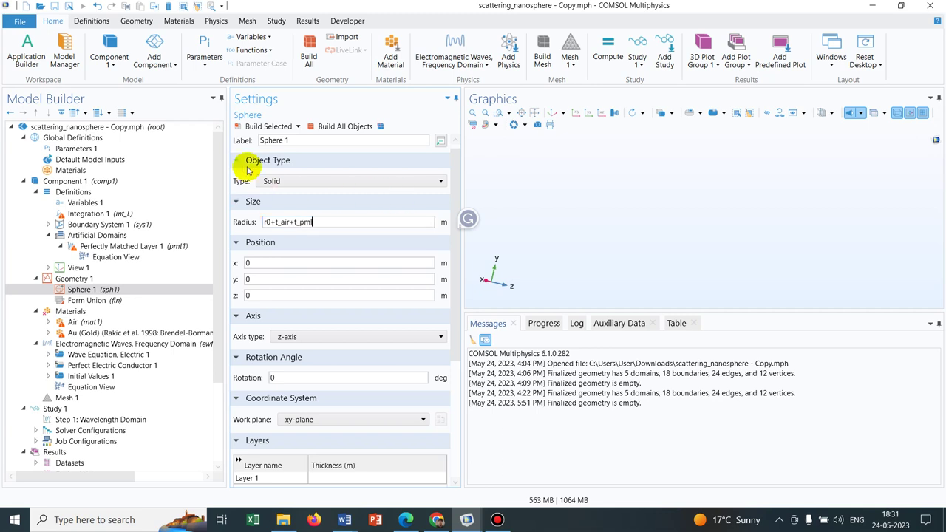
click(260, 126)
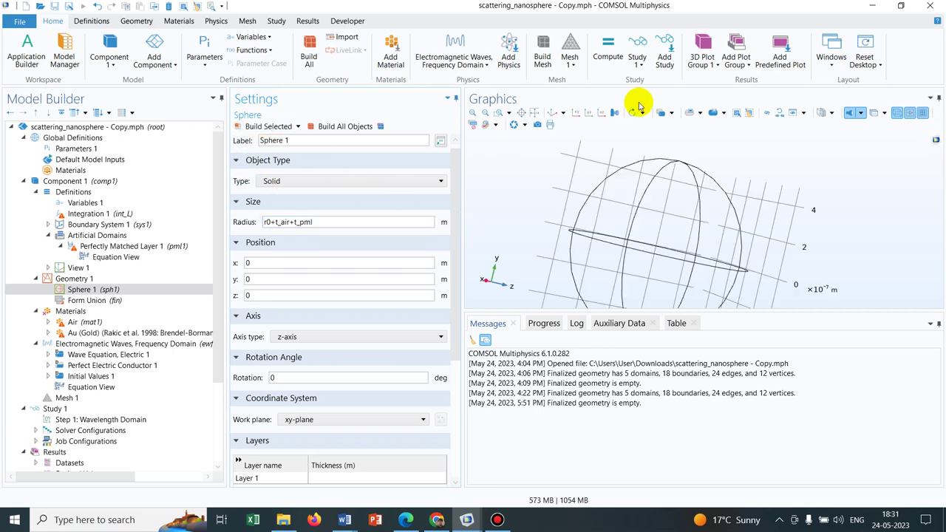
click(534, 112)
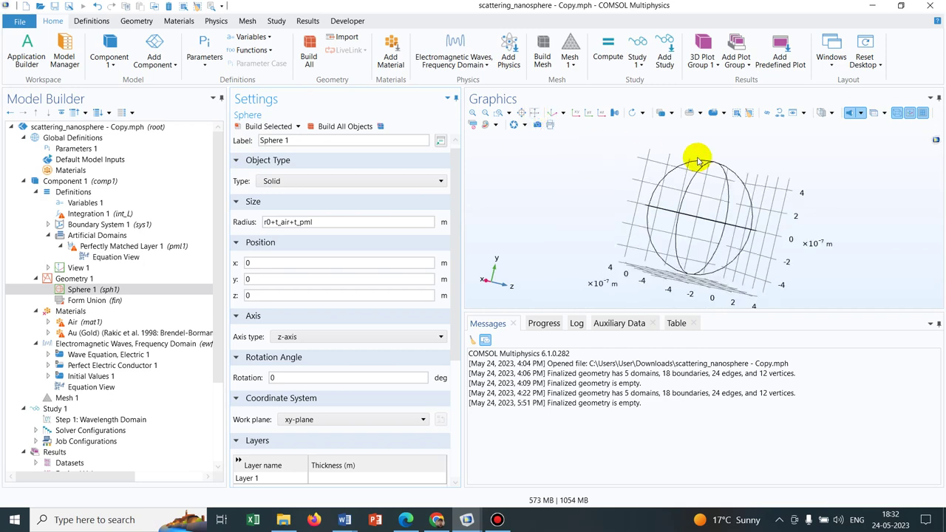
mouse_move(756, 158)
mouse_down()
mouse_move(699, 212)
mouse_move(690, 200)
mouse_move(733, 142)
mouse_move(744, 147)
mouse_up()
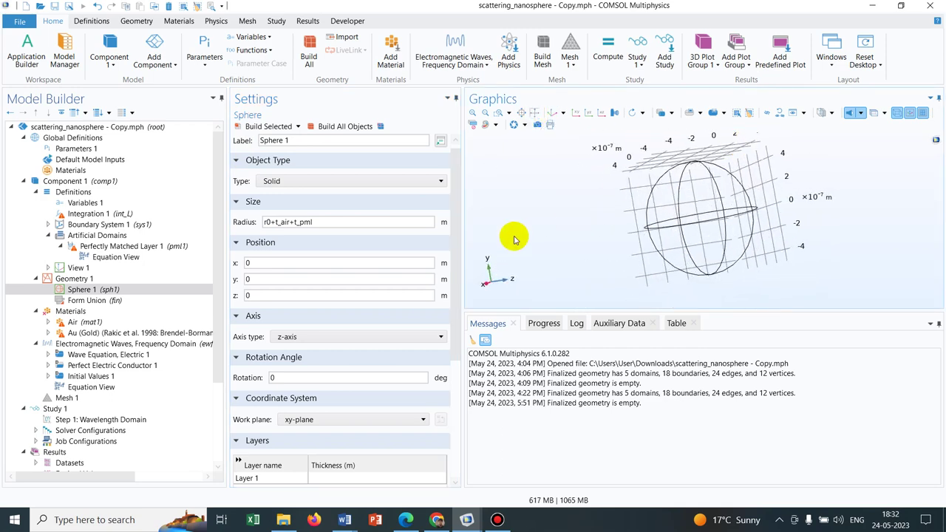
Step: Give the sphere two layers with thicknesses t_air and t_pml, then rebuild it and inspect the nested shells
drag(453, 221, 460, 333)
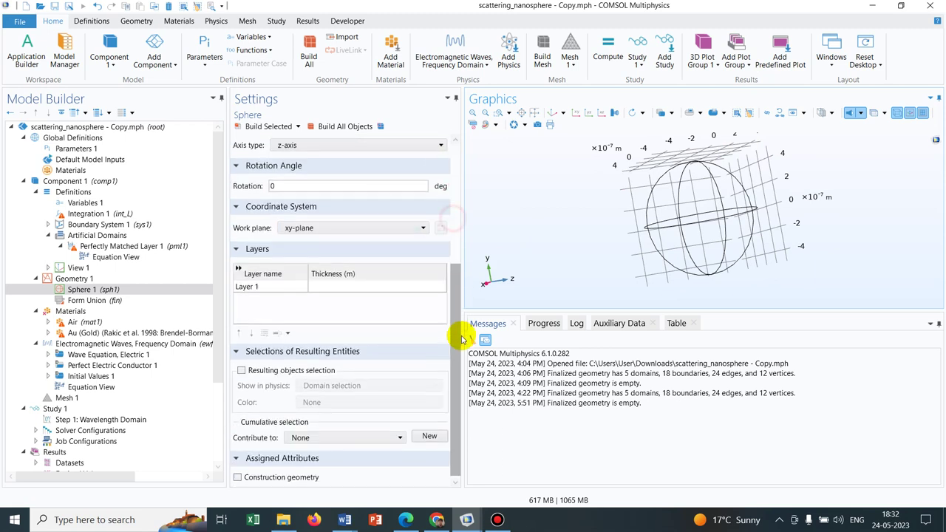
click(319, 285)
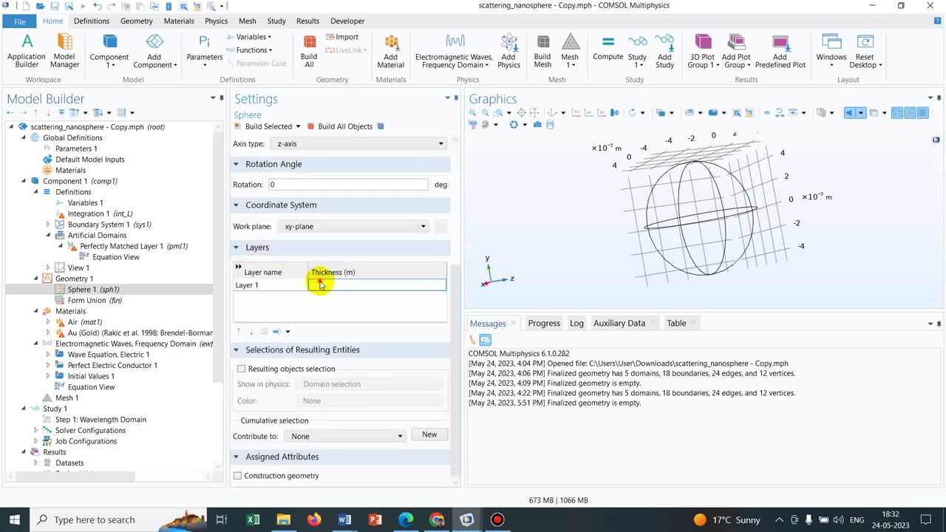
text(t_air)
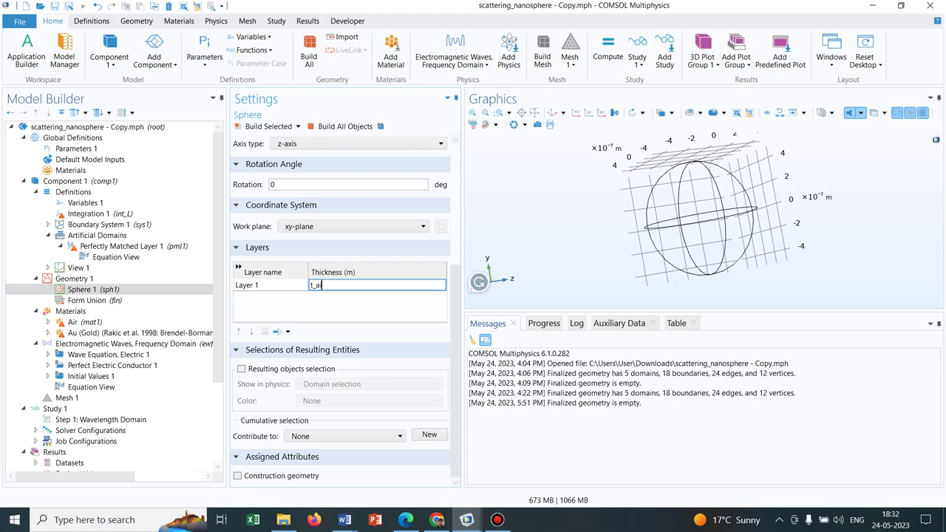
click(314, 298)
click(330, 296)
text(t_pml)
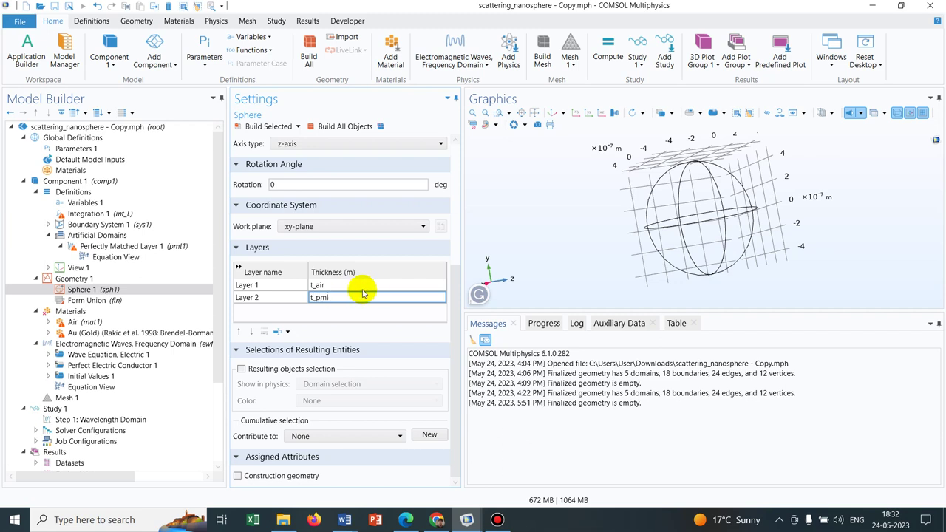
click(372, 313)
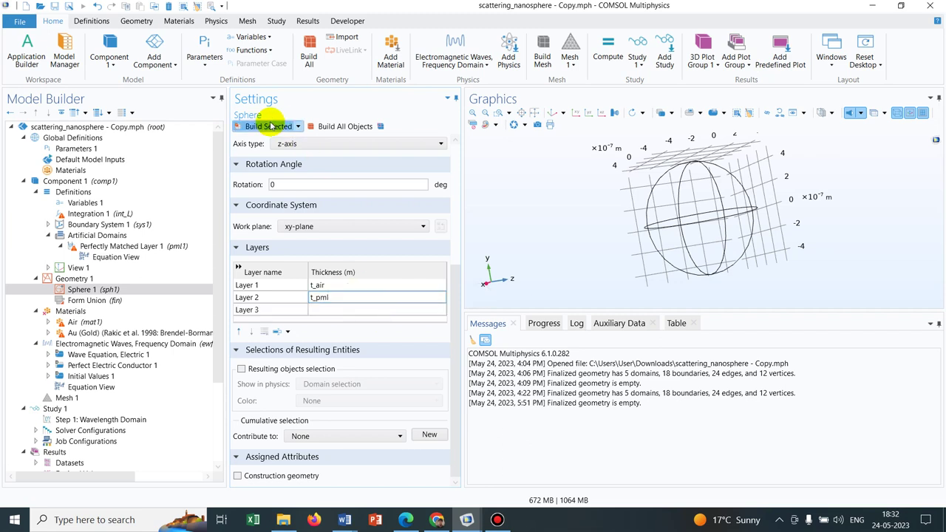
click(270, 127)
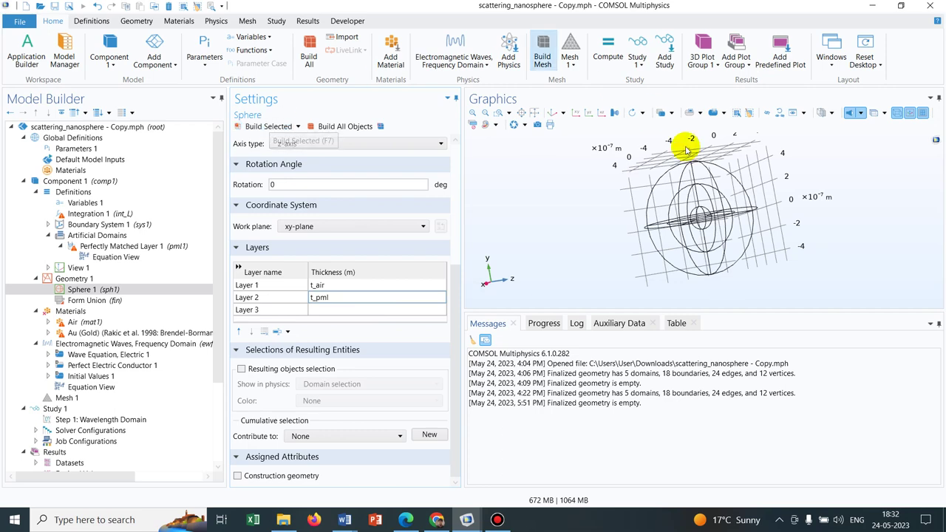
drag(830, 200, 683, 170)
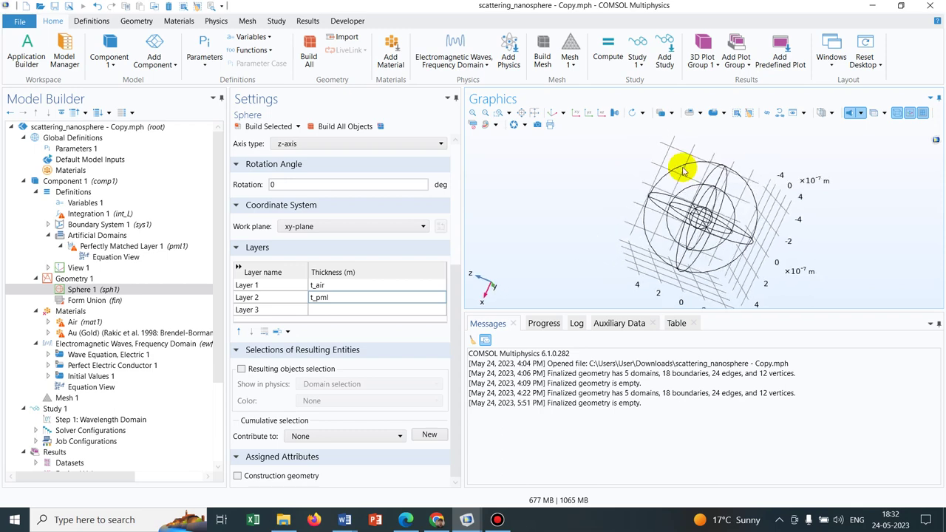
drag(861, 193, 792, 198)
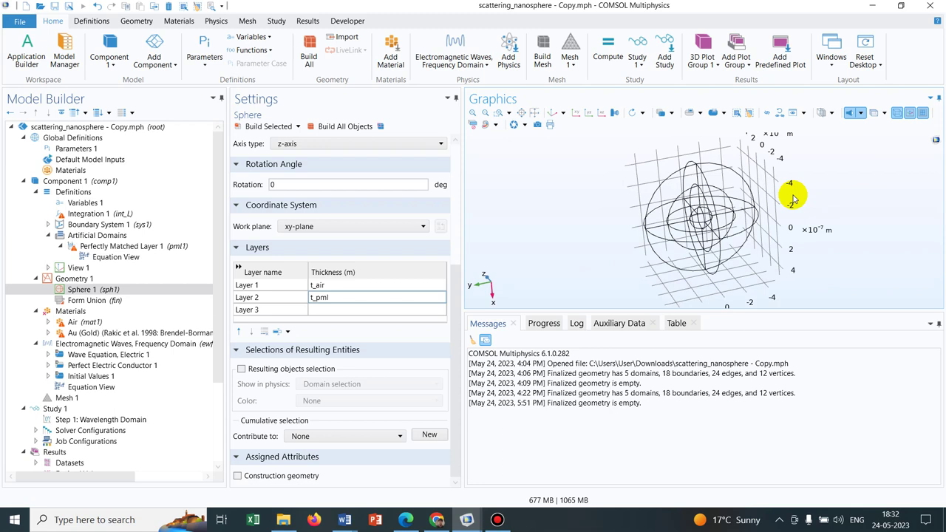
Step: Add a block to Geometry 1 and set its width to 2*(r0+t_air+t_pml), based on the sphere's radius expression
click(99, 277)
right_click(98, 277)
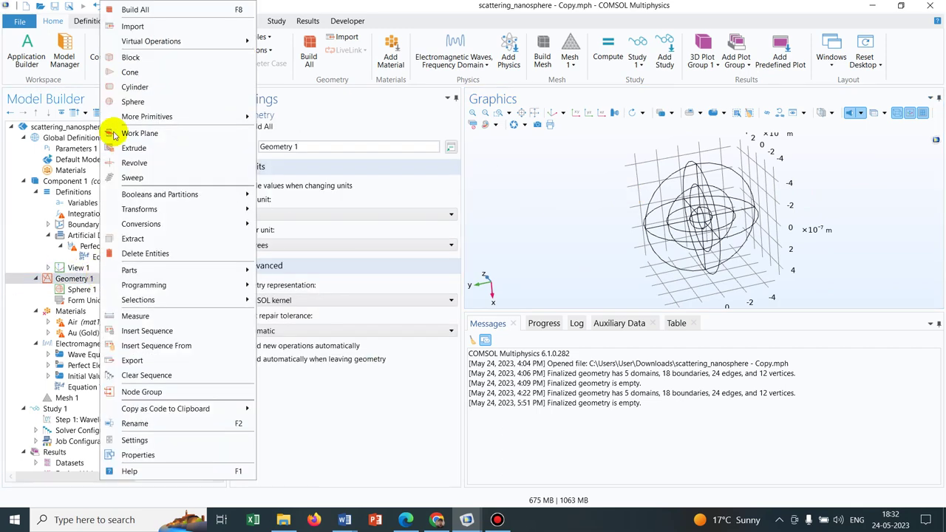
click(150, 65)
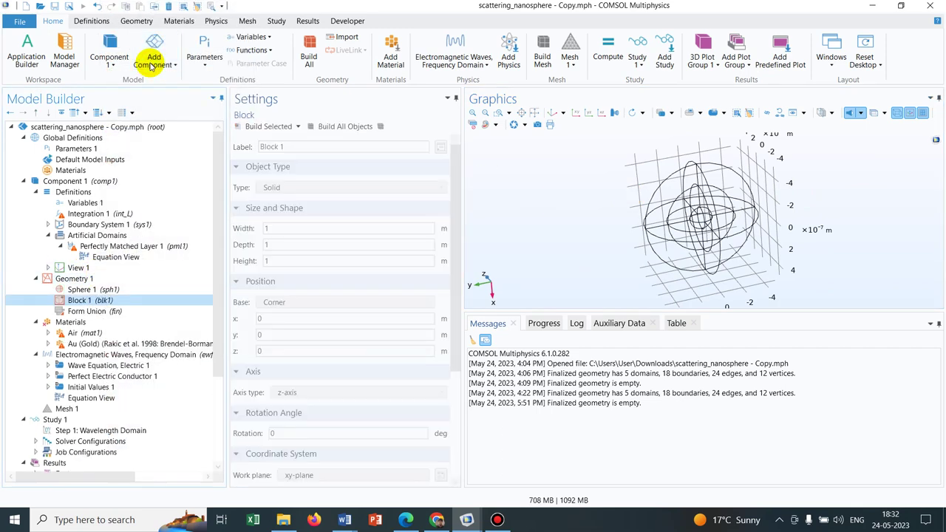
click(279, 227)
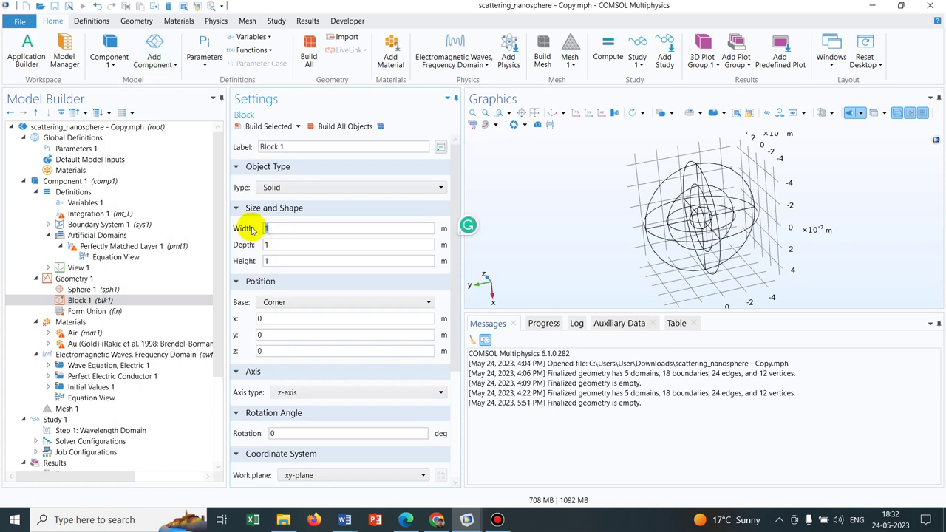
click(98, 290)
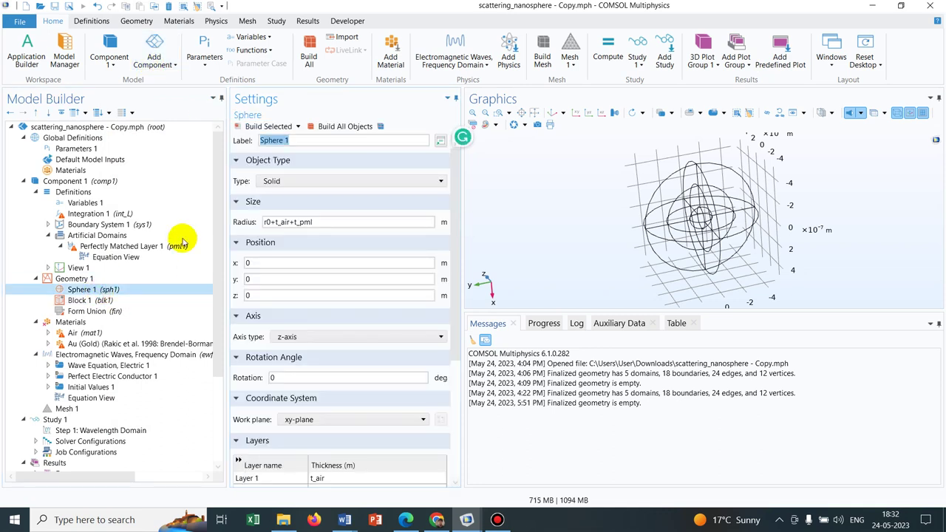
triple_click(325, 220)
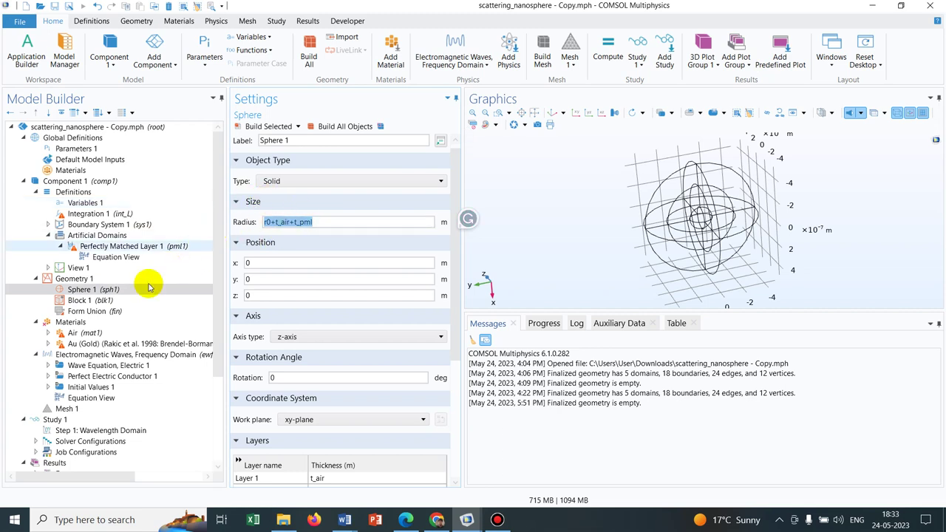
click(96, 301)
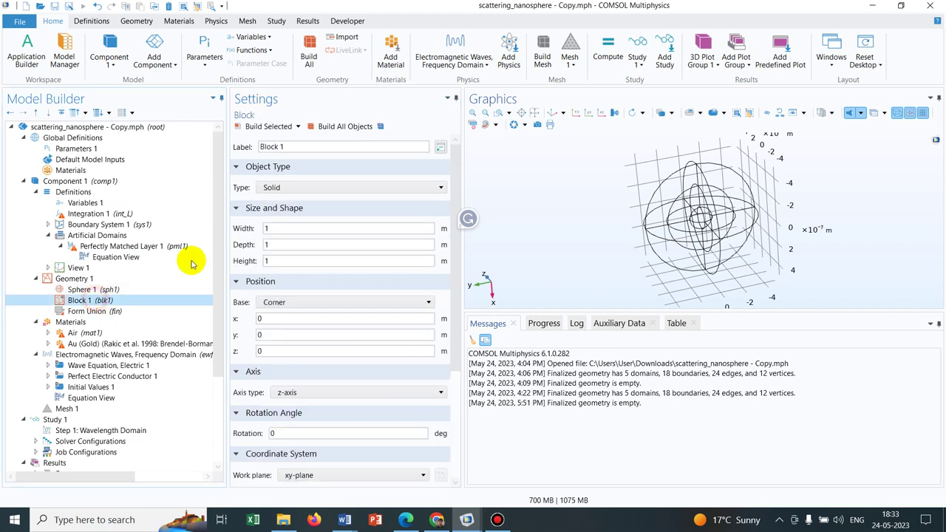
text(2*(r0+t_air+t_pml)
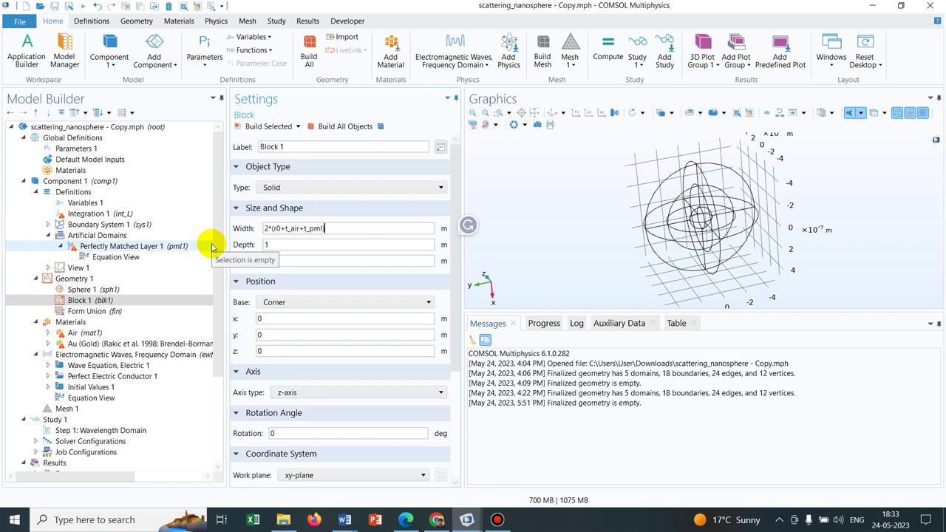
Step: Set the block's depth and height to 2*(r0+t_air+t_pml), matching its width
triple_click(338, 228)
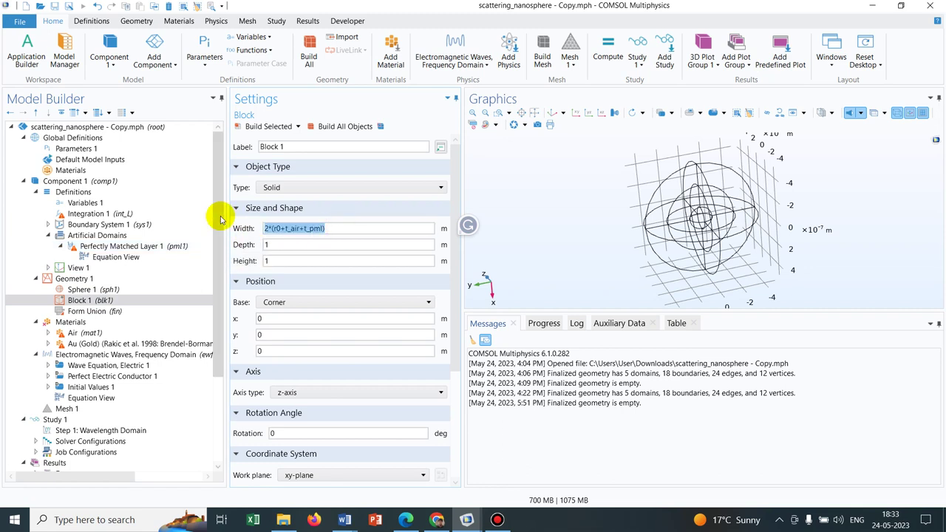
double_click(270, 245)
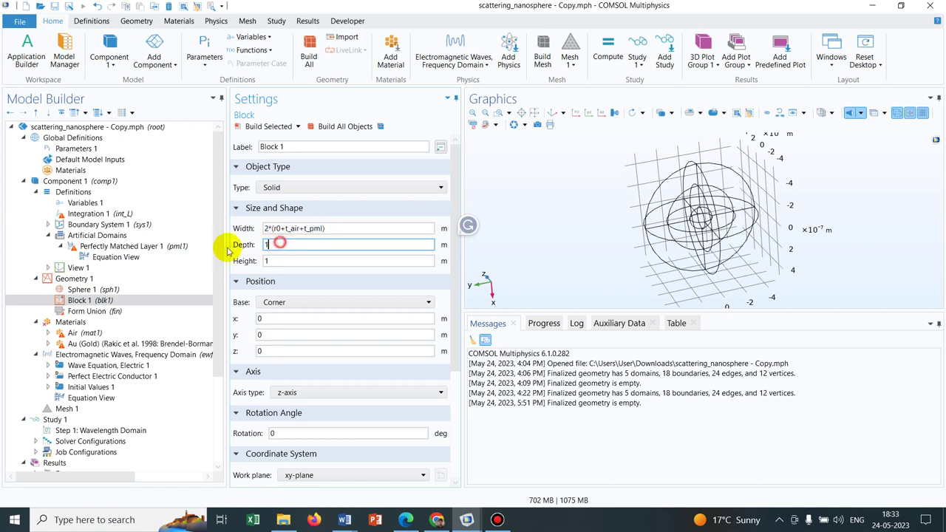
double_click(267, 261)
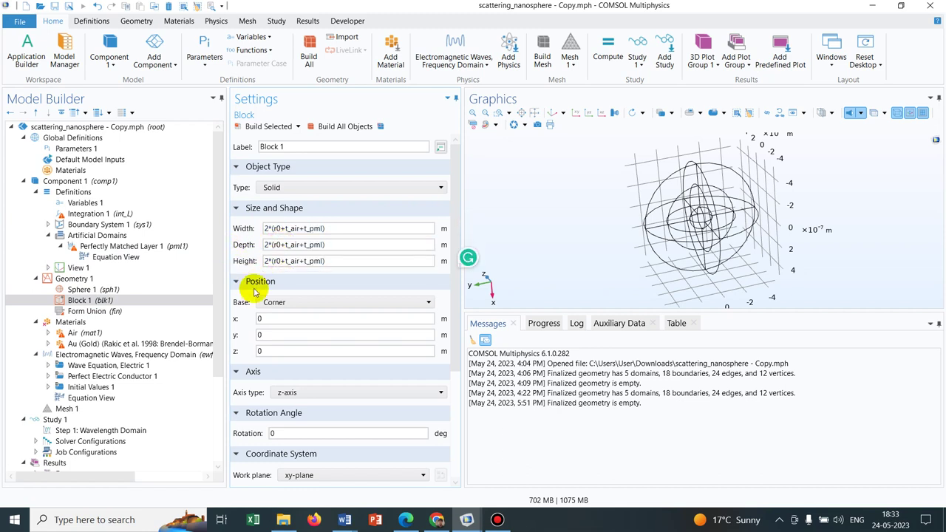
Step: Set the x position of the block's corner to -(r0+t_air+t_pml), reusing the bracketed part of the width expression
double_click(260, 318)
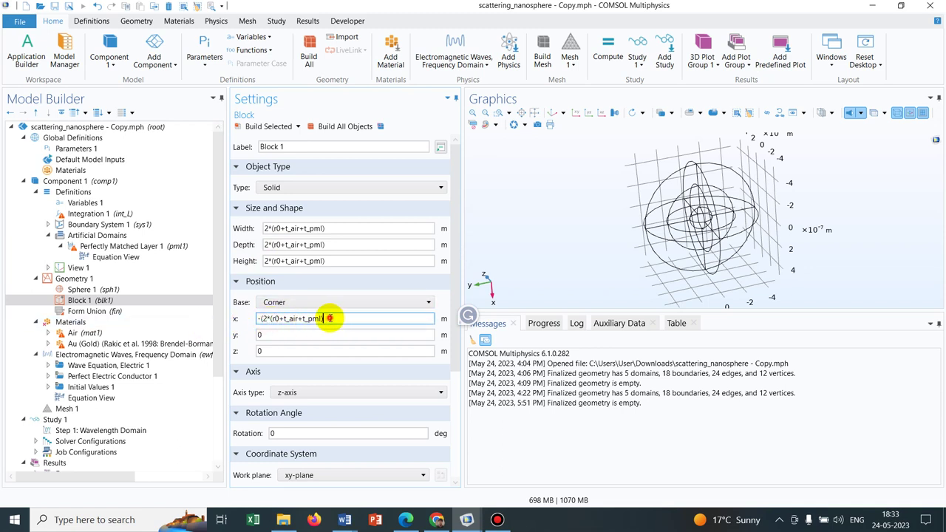
drag(327, 318, 190, 339)
key(BackSpace)
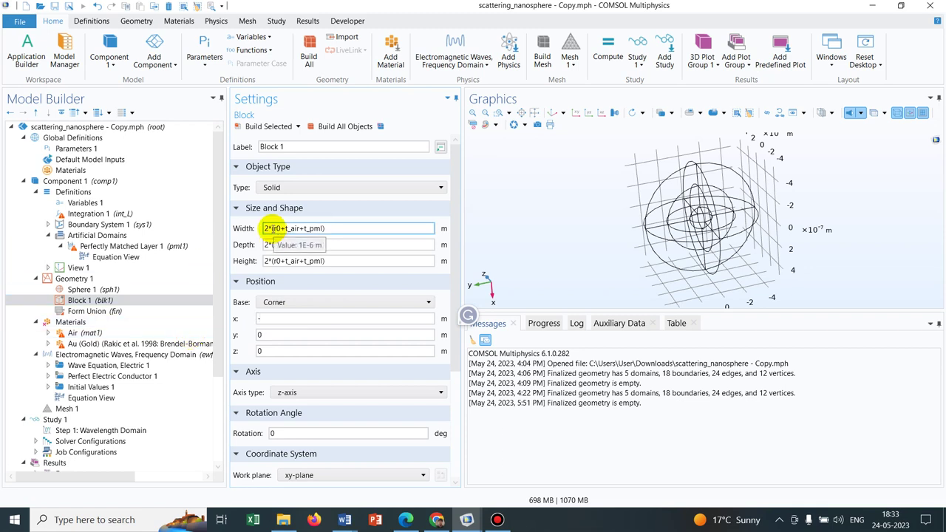
double_click(289, 231)
click(317, 228)
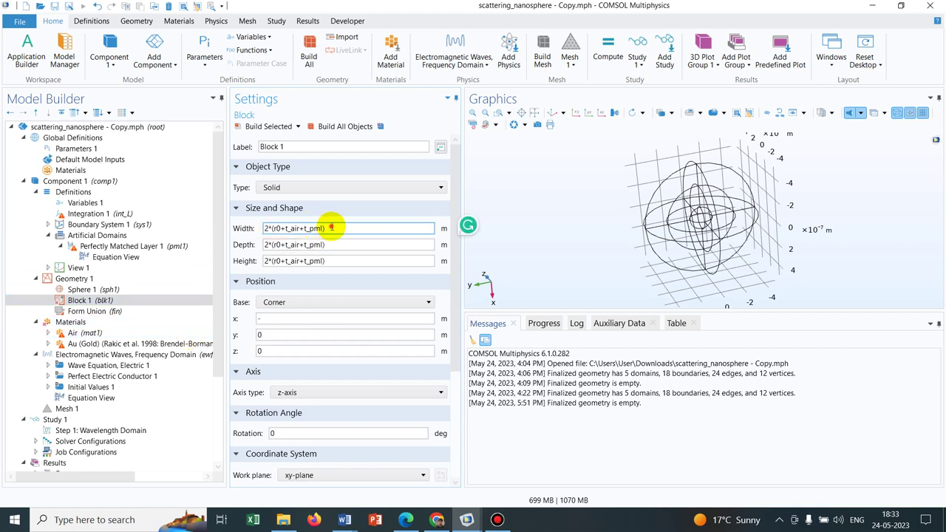
drag(332, 227, 270, 227)
key(ctrl+c)
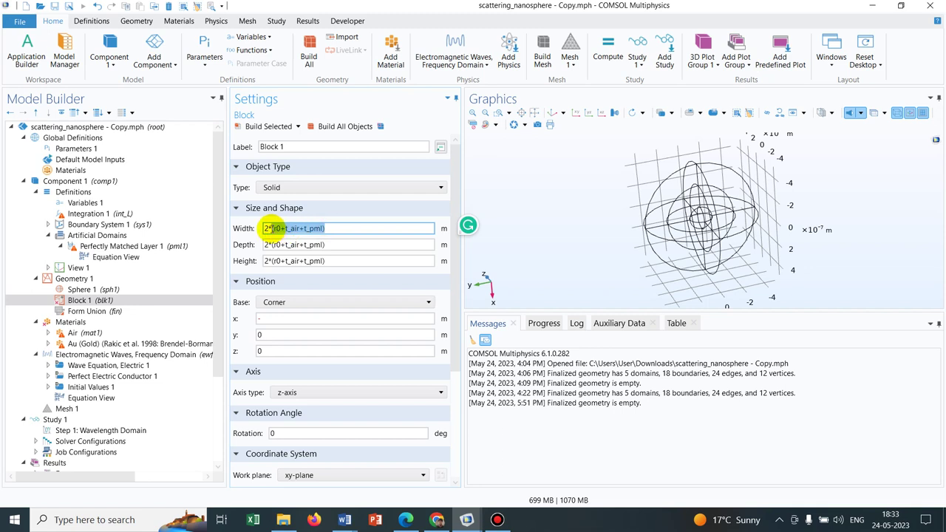
click(275, 317)
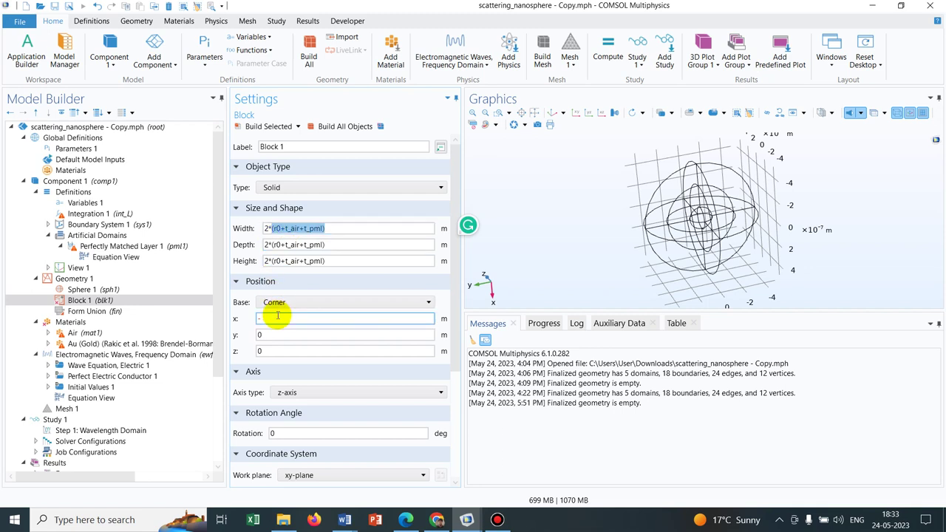
text(-)
key(ctrl+v)
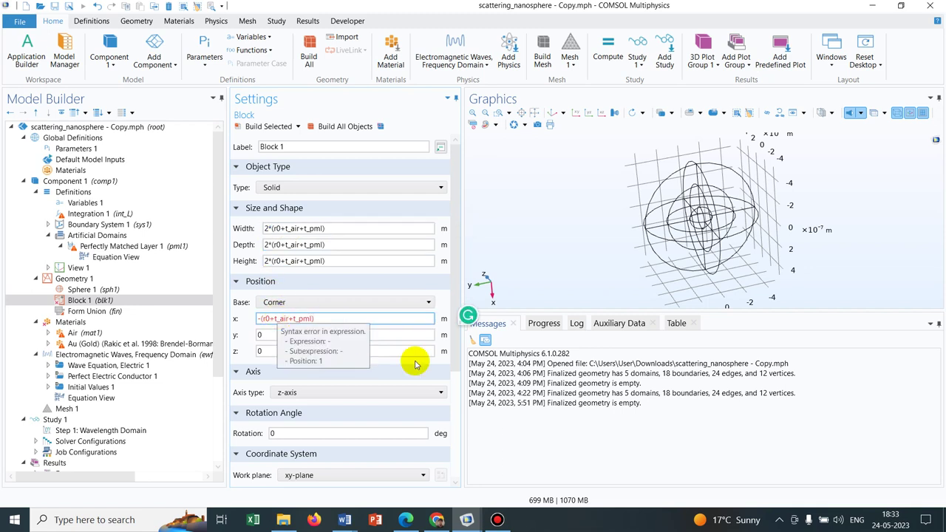
click(551, 452)
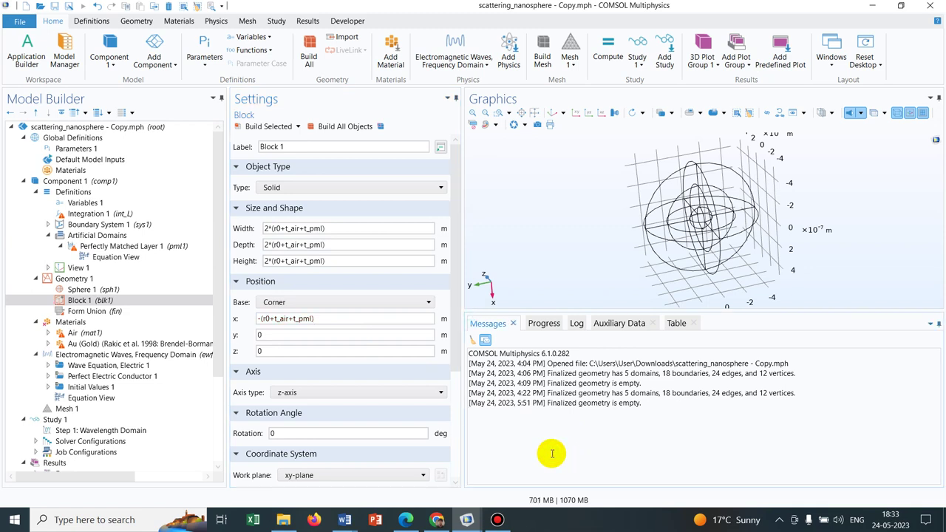
Step: Build the block, fit the geometry in the view and inspect how the block overlaps the sphere
click(270, 126)
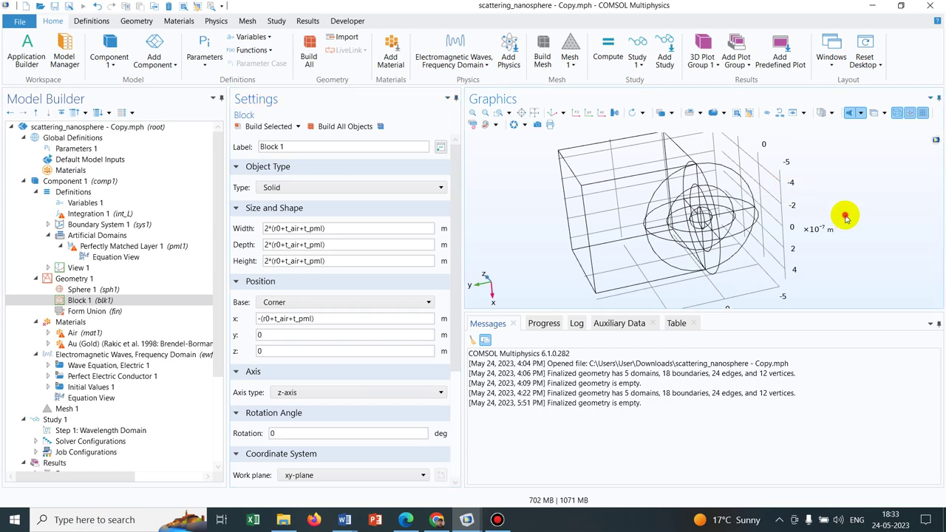
drag(845, 215, 849, 185)
click(535, 112)
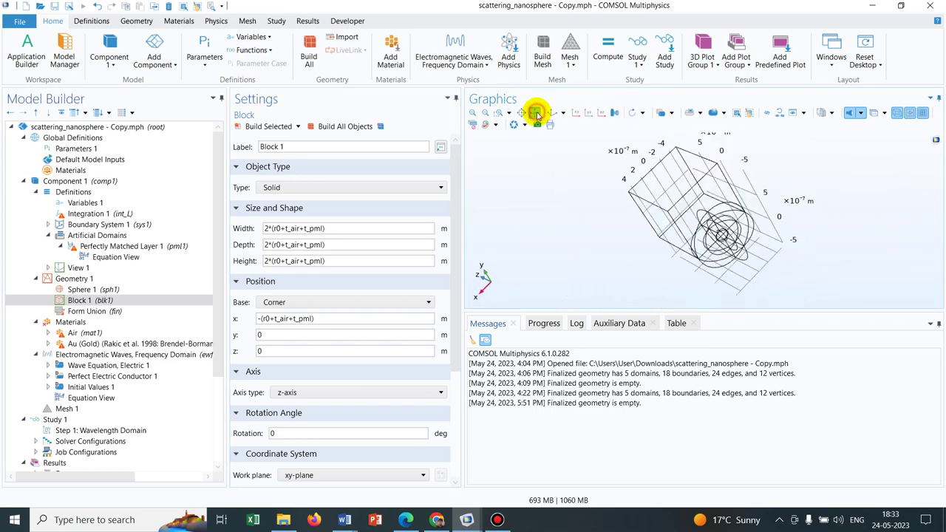
drag(821, 218, 830, 181)
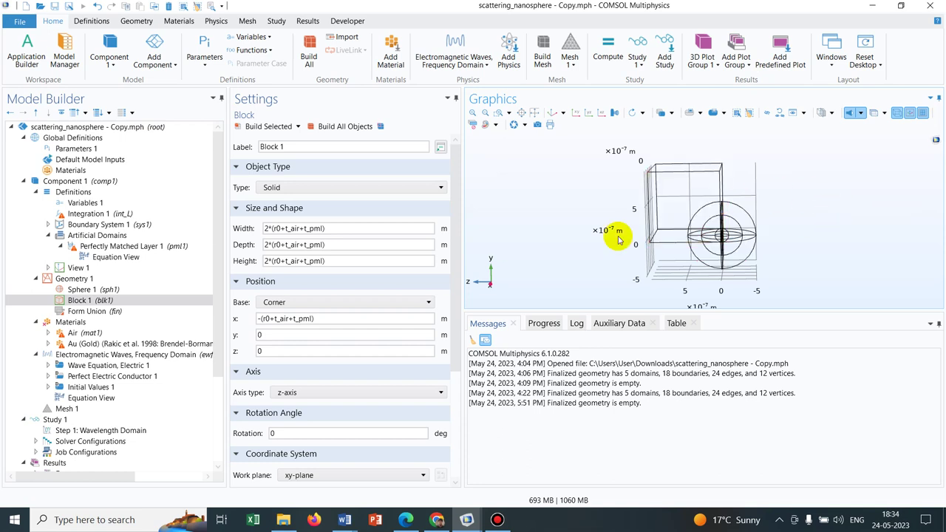
Step: Add an intersection of the block blk1 and the sphere sph1 to Geometry 1, build it and inspect the layered result
click(87, 278)
right_click(87, 278)
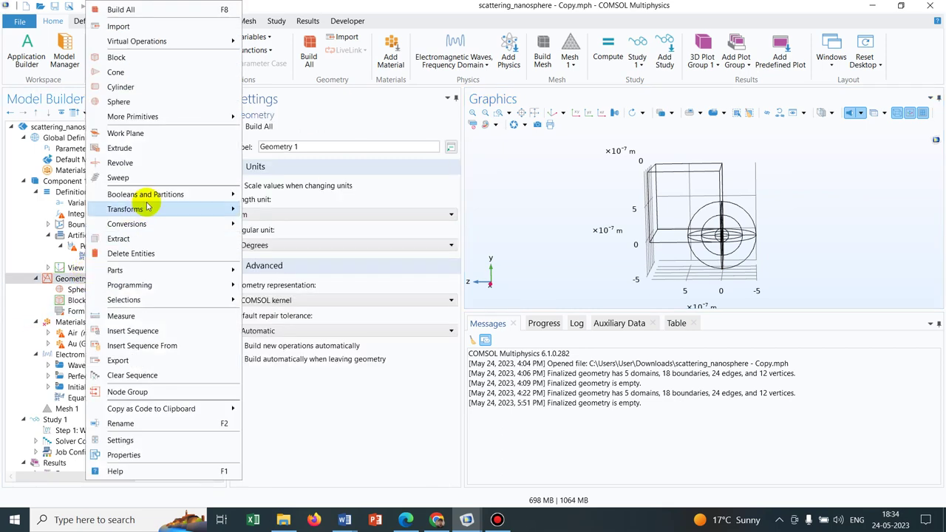
mouse_move(218, 194)
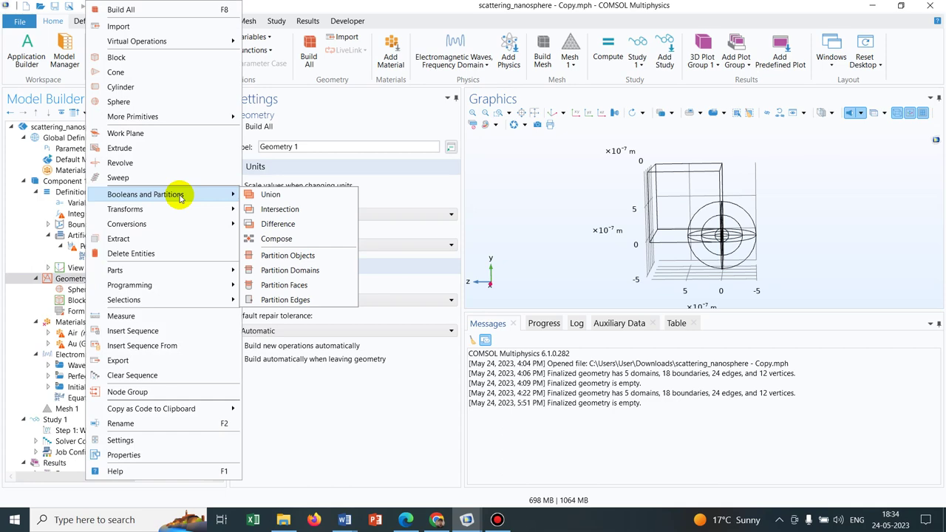
click(302, 210)
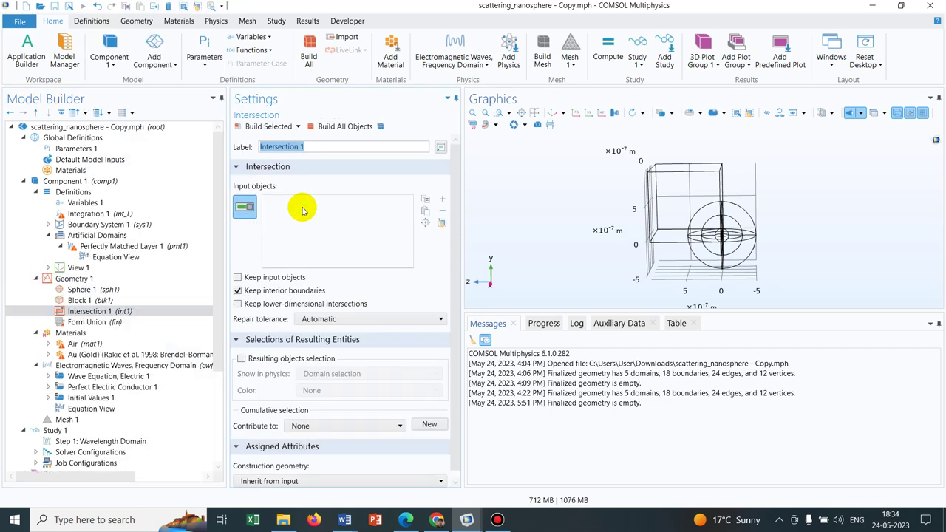
click(680, 206)
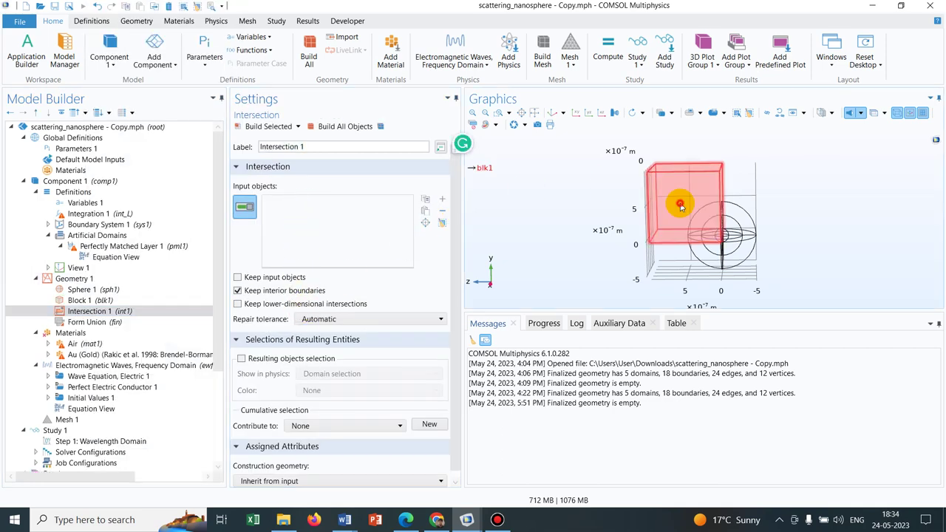
click(748, 234)
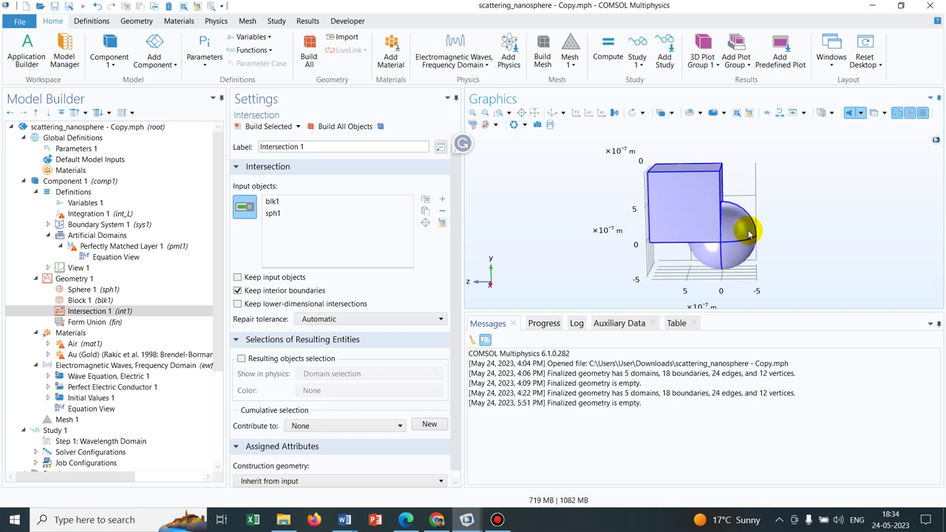
click(263, 128)
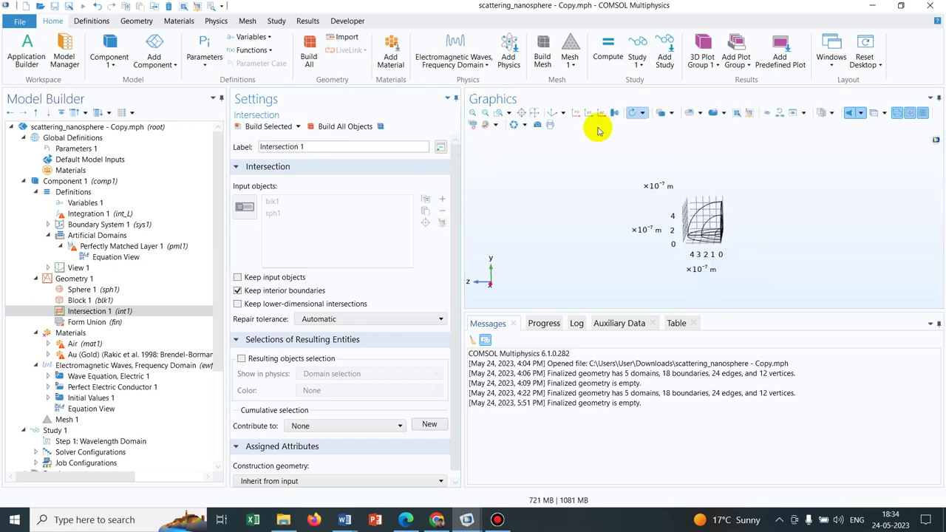
click(534, 113)
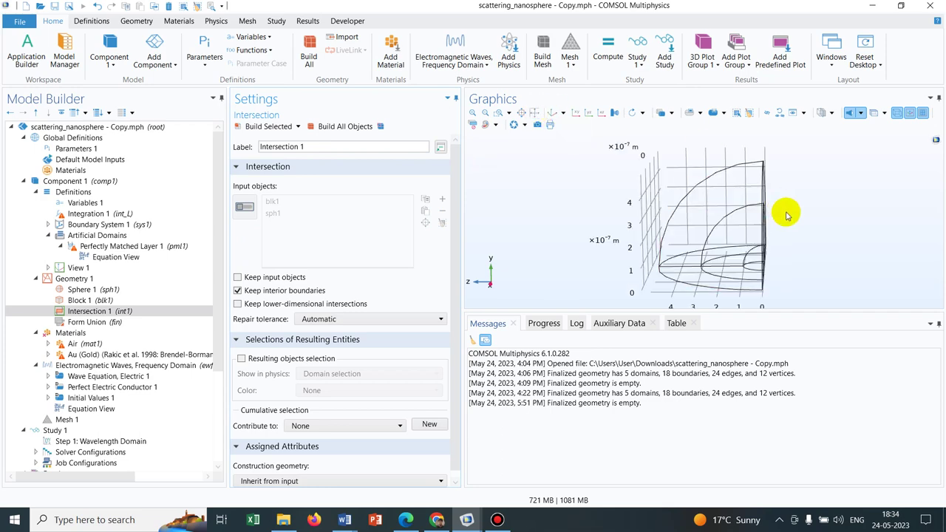
drag(783, 209, 854, 158)
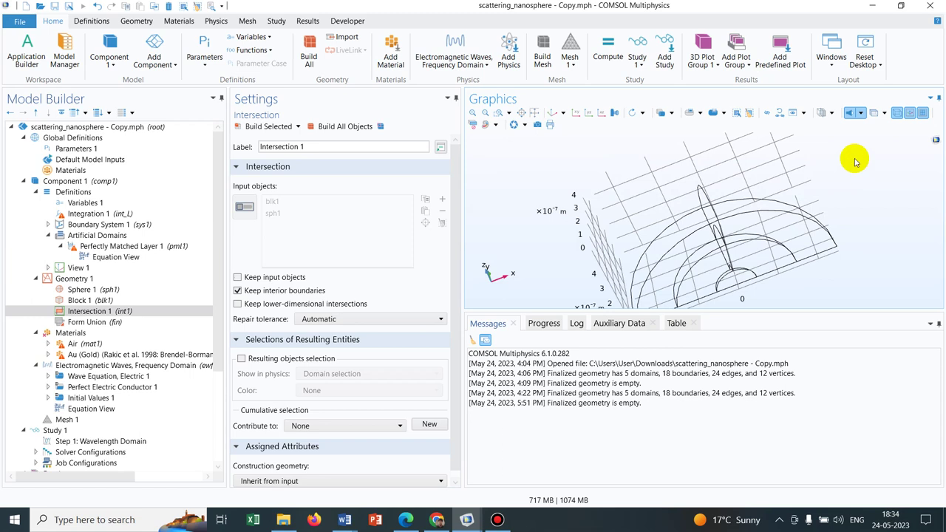
click(534, 112)
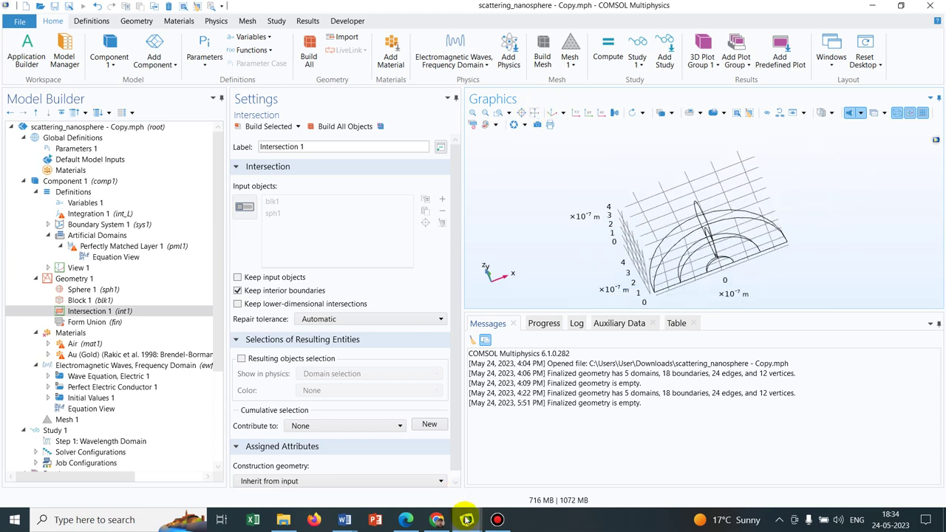
Step: Compare the geometry with the one in the original scattering_nanosphere.mph model, then return to the copy
mouse_move(466, 520)
click(425, 444)
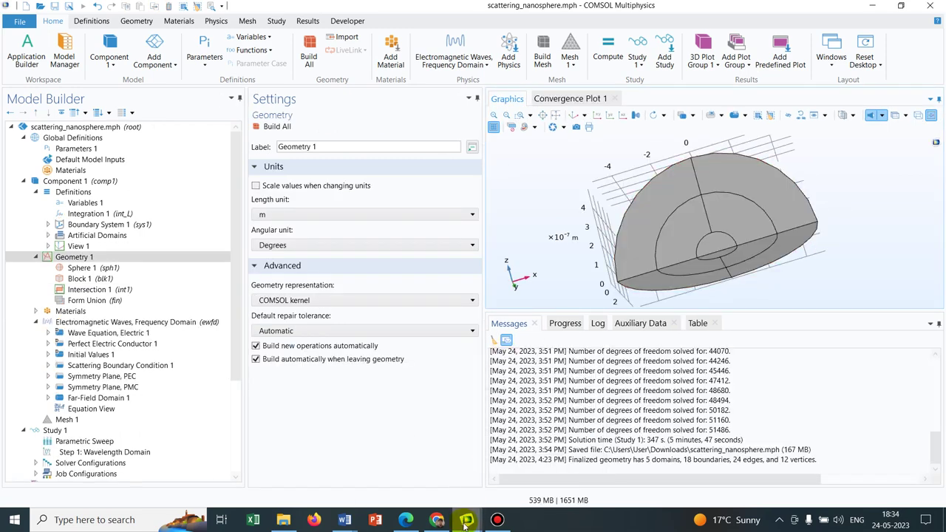
mouse_move(466, 518)
click(551, 450)
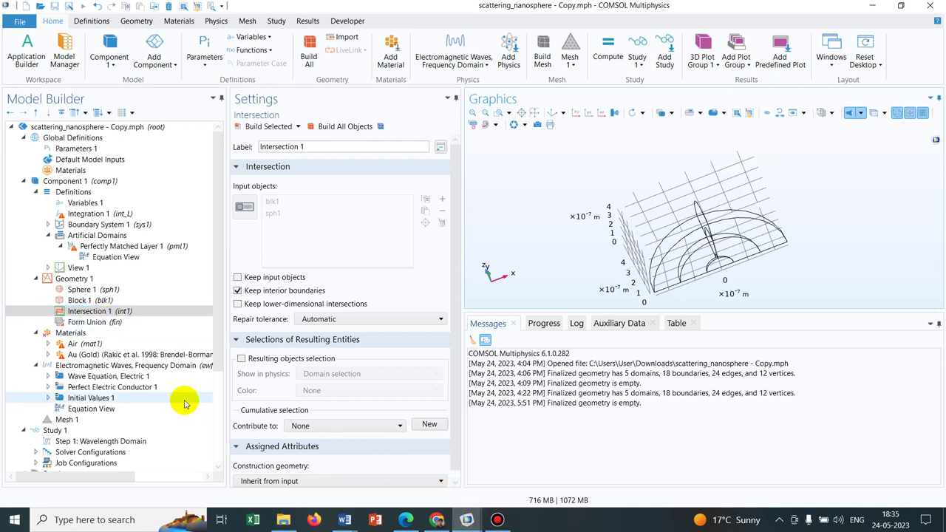
Step: Switch to the original scattering_nanosphere.mph model and examine which domains the Air material is assigned to
mouse_move(477, 518)
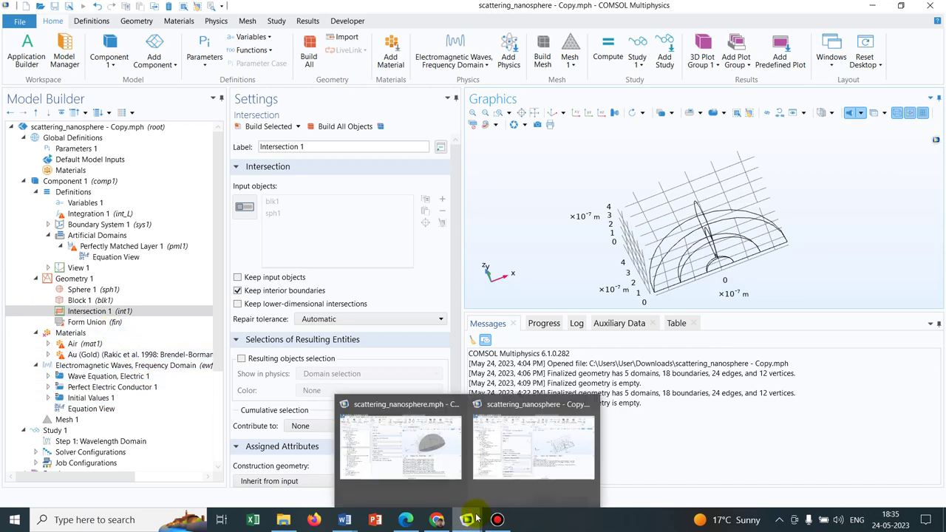
click(427, 473)
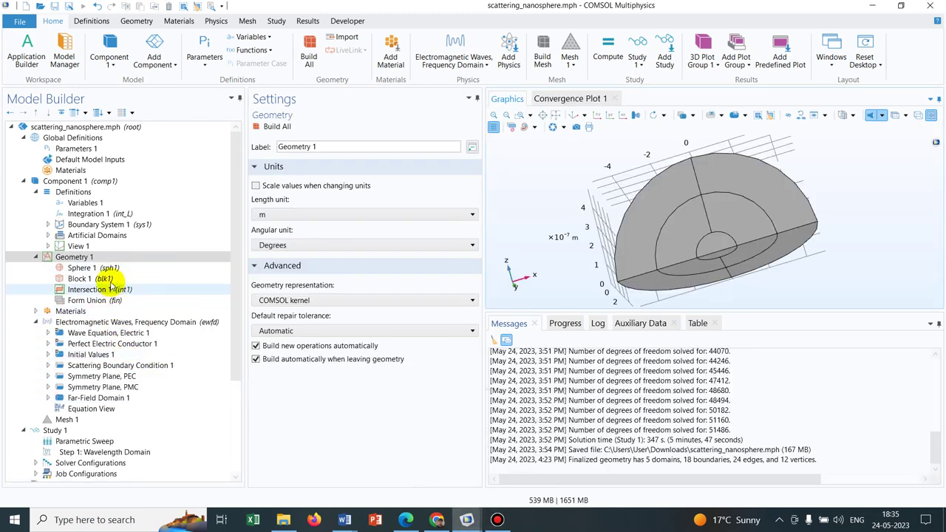
click(35, 311)
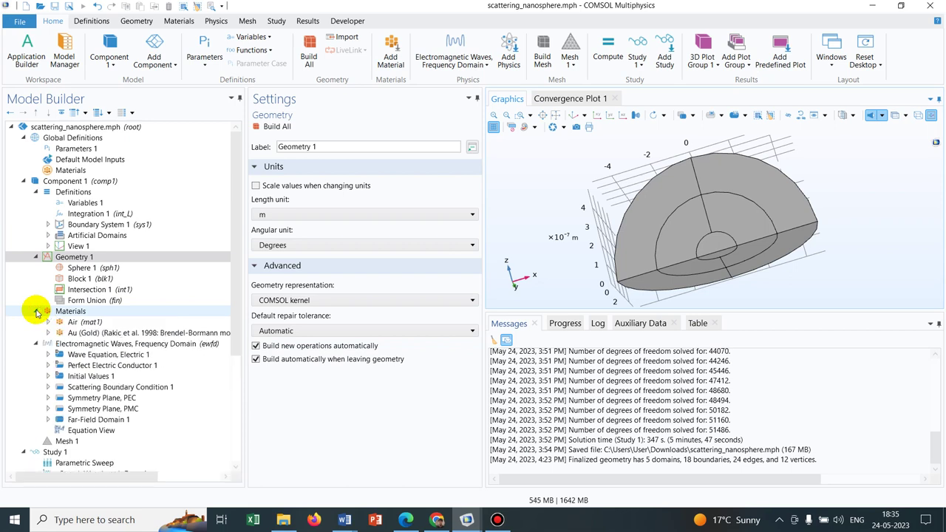
click(63, 322)
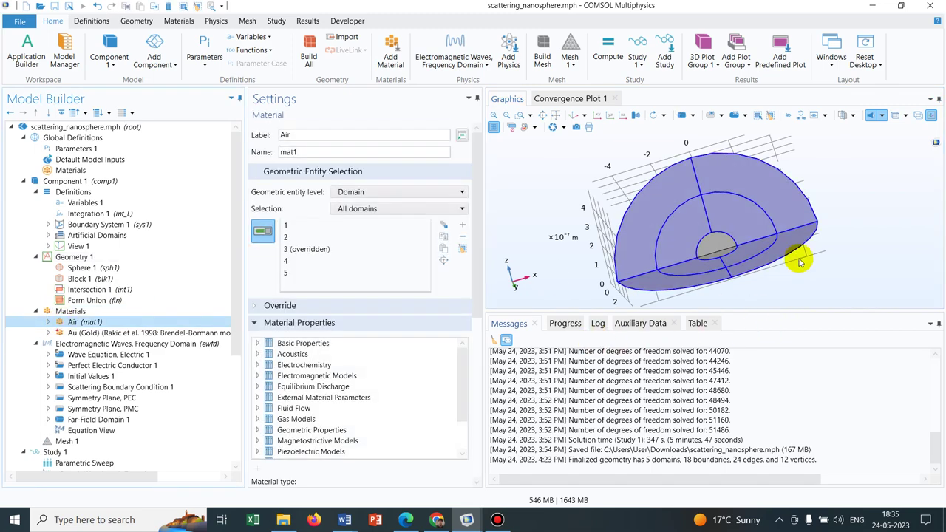
Step: Check the gold material's domain assignment, then examine the Electromagnetic Waves, Frequency Domain formulation options, keeping Scattered field
drag(847, 226, 855, 254)
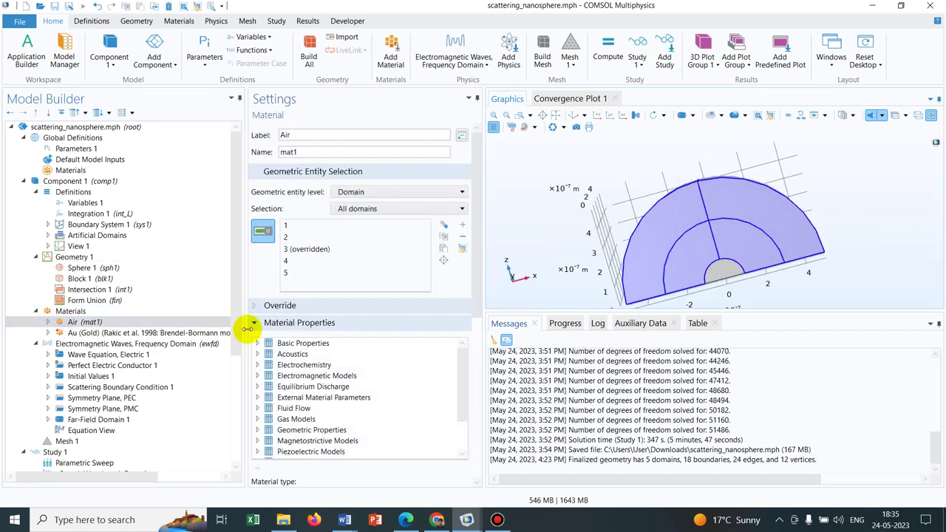
click(79, 334)
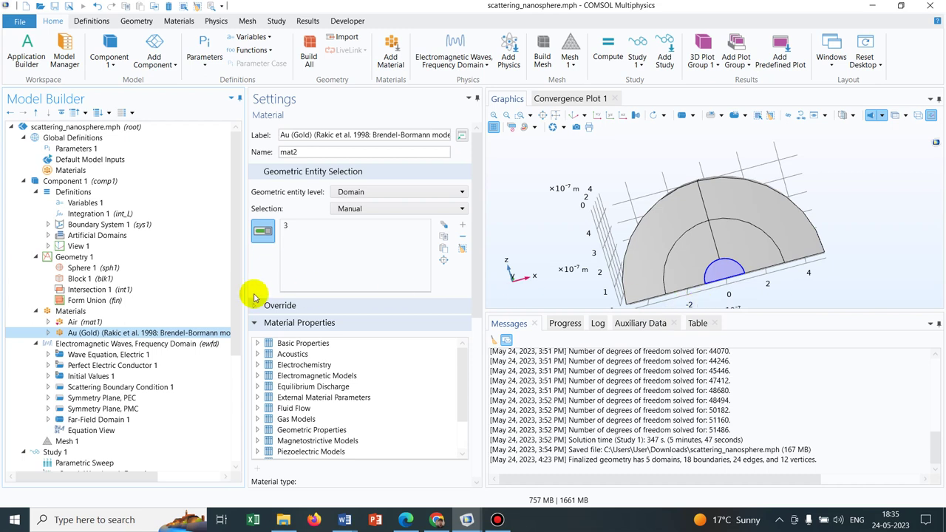
click(77, 344)
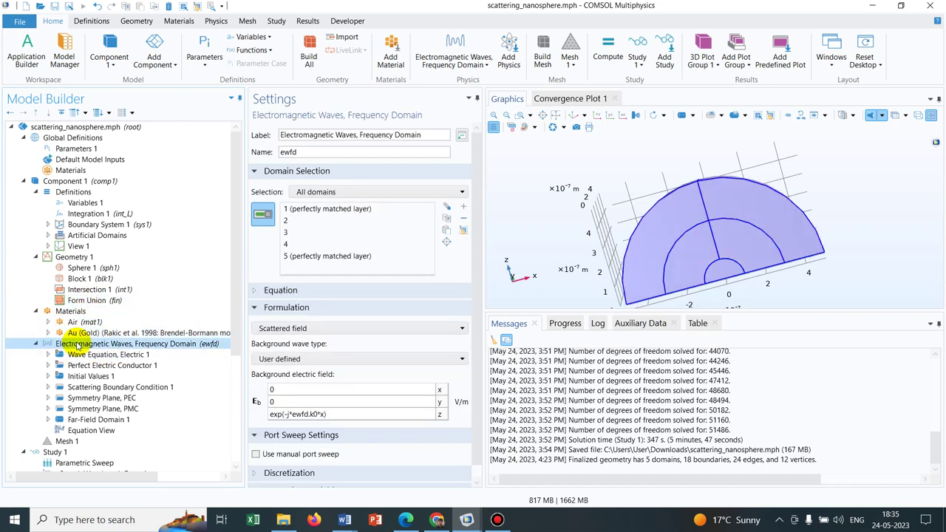
click(477, 167)
drag(477, 167, 481, 239)
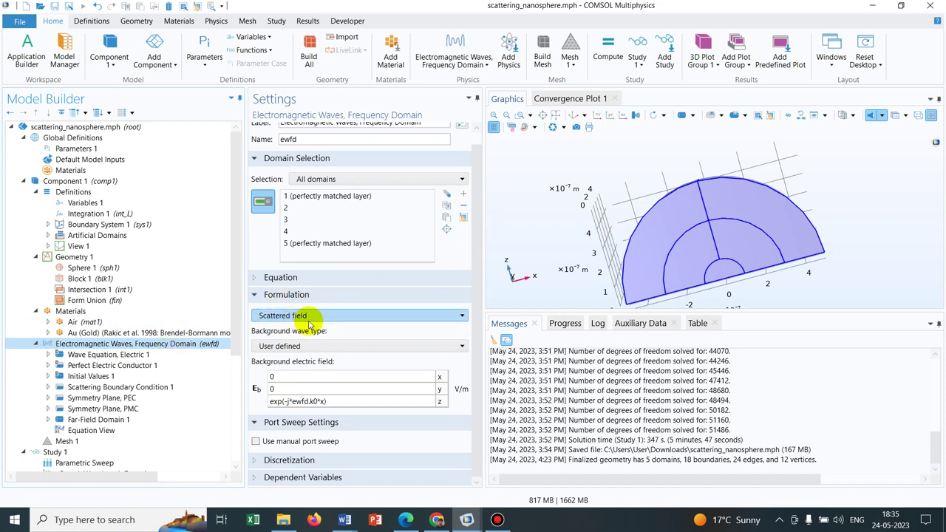
click(339, 318)
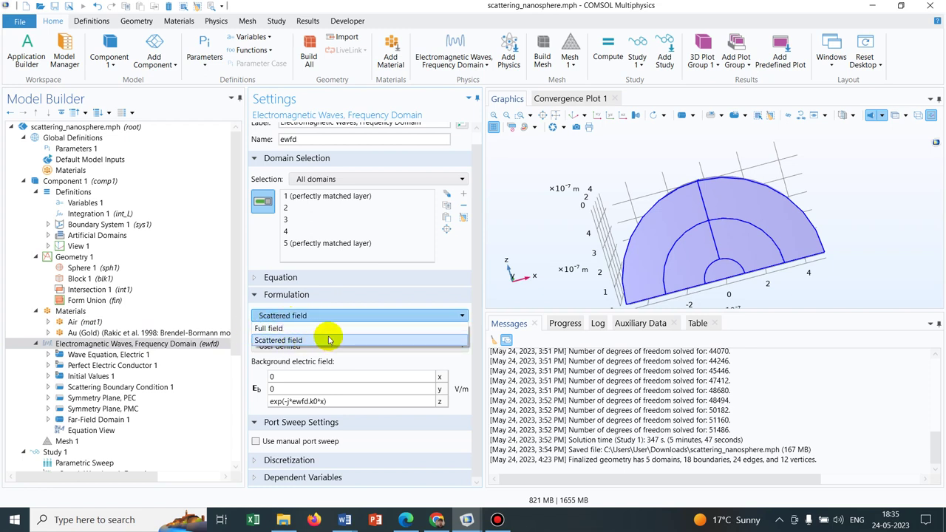
click(330, 340)
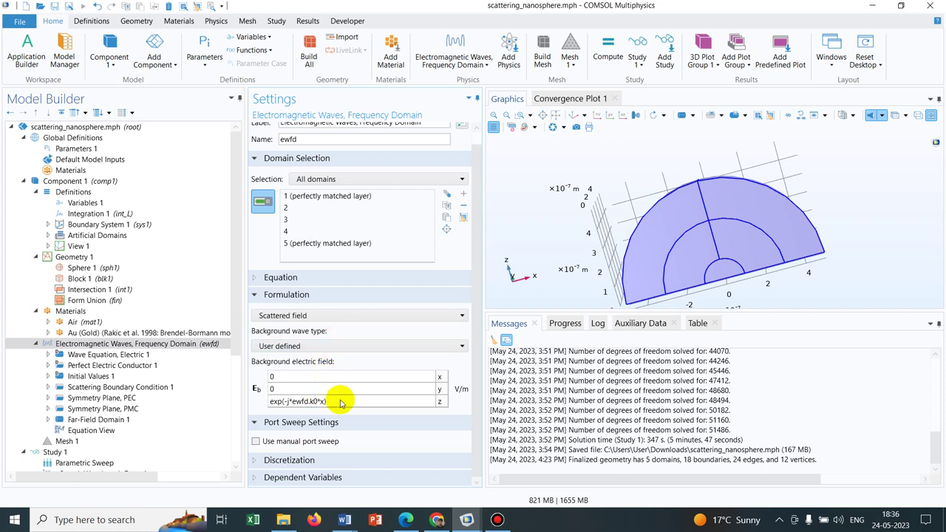
Step: Switch to the model documentation PDF, circle the k and E vectors in Figure 1, and return to the original scattering_nanosphere.mph model in COMSOL
mouse_move(406, 520)
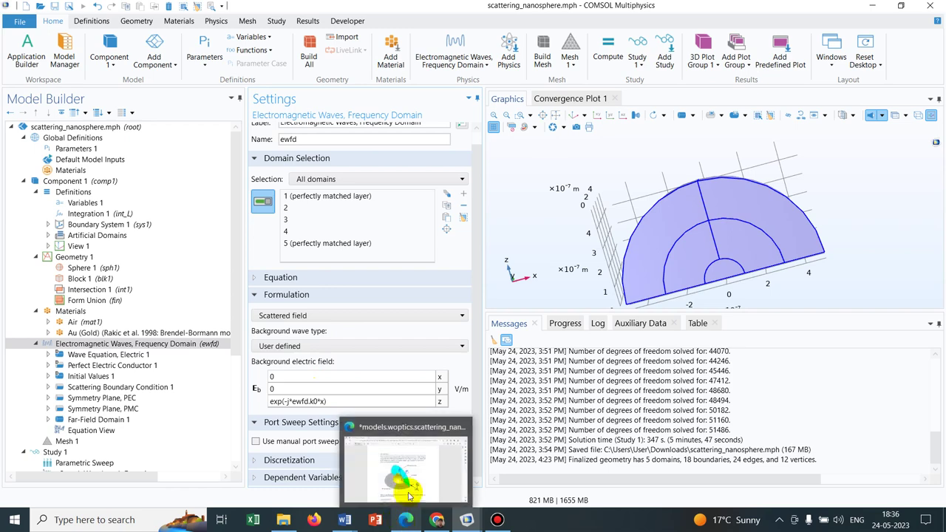
click(414, 481)
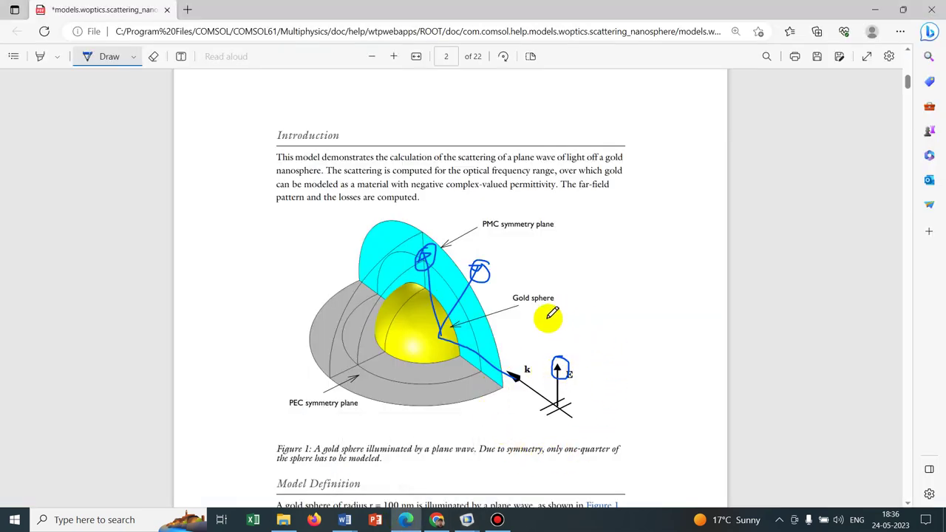
mouse_move(526, 341)
mouse_down()
mouse_move(509, 388)
mouse_move(556, 426)
mouse_move(592, 395)
mouse_move(570, 351)
mouse_move(529, 347)
mouse_up()
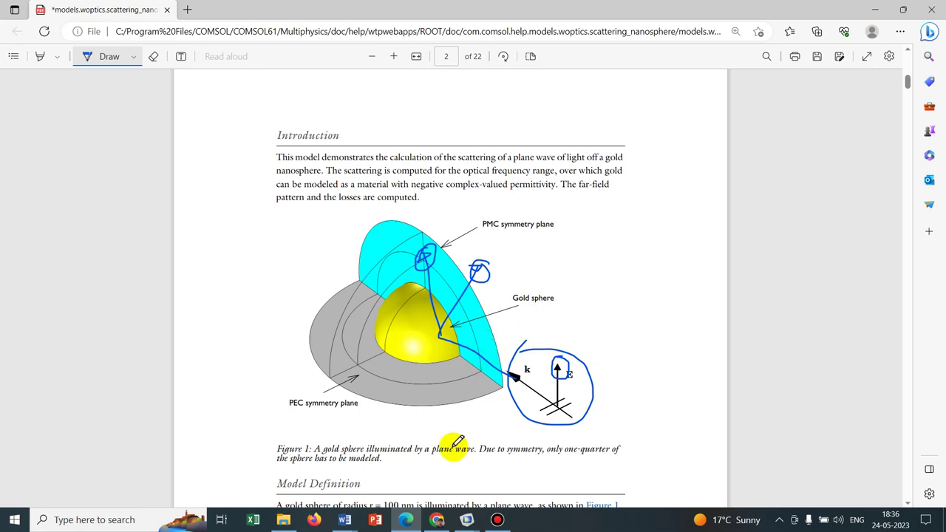
mouse_move(466, 520)
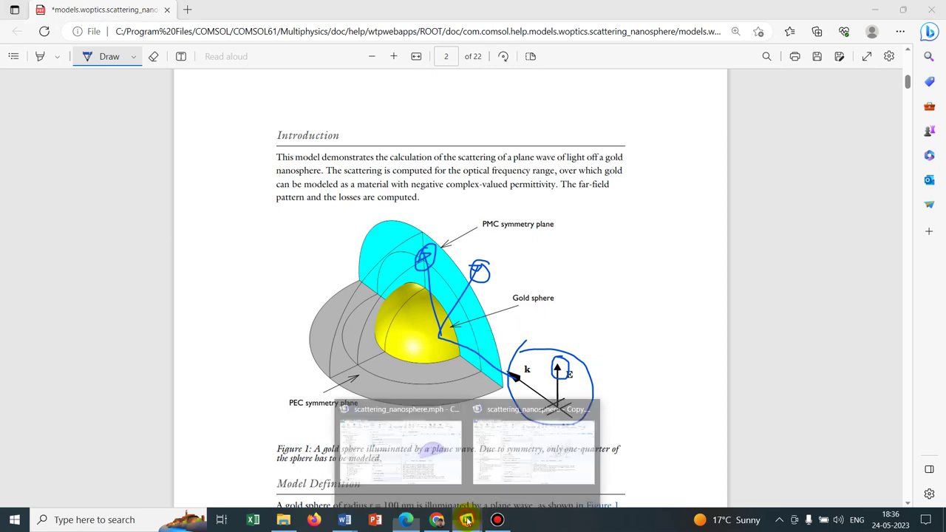
click(412, 449)
Step: Examine the z-component expression of the background electric field against the geometry in the default 3D view
click(334, 402)
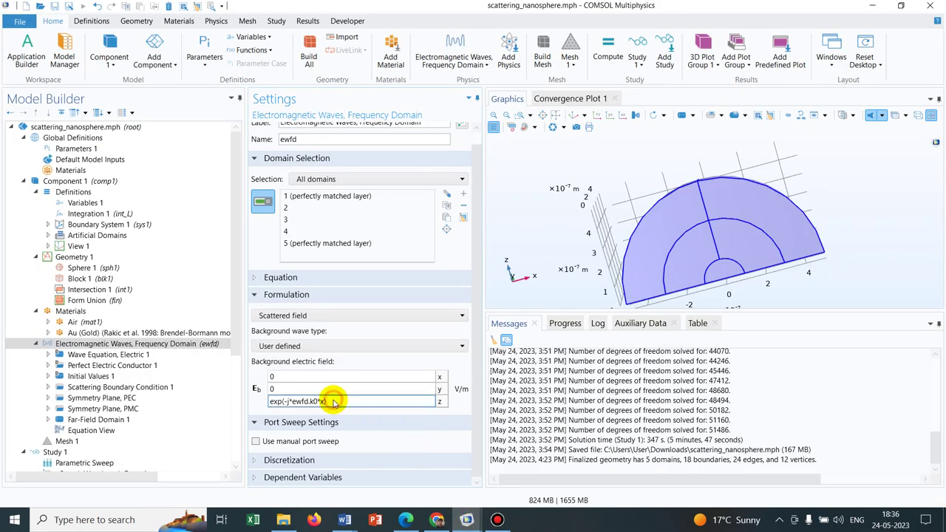
triple_click(334, 401)
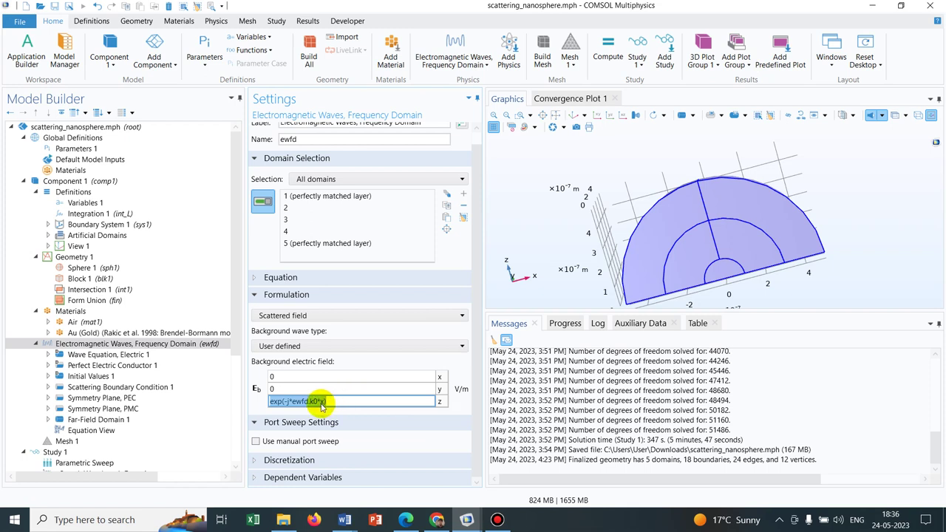
click(573, 117)
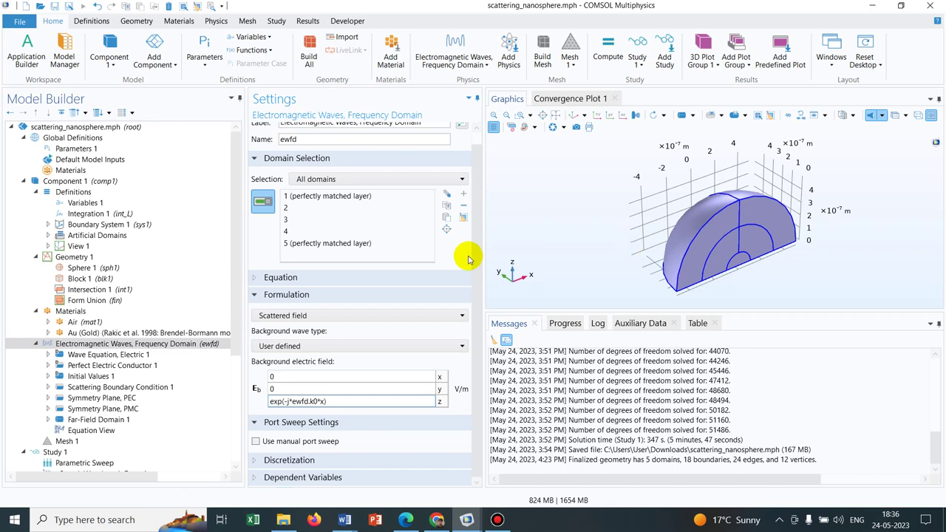
Step: Examine the gold material's contents, including the real and imaginary parts of its refractive index
click(105, 334)
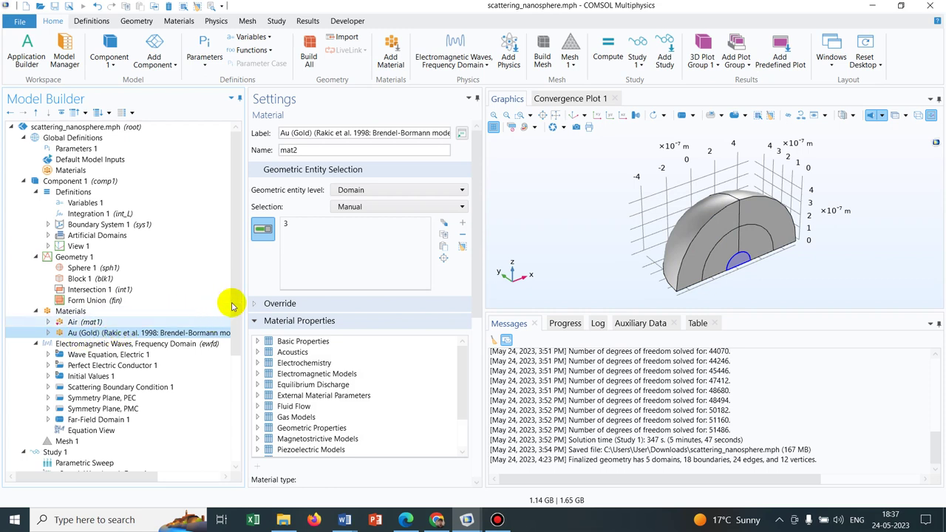
drag(243, 276, 288, 277)
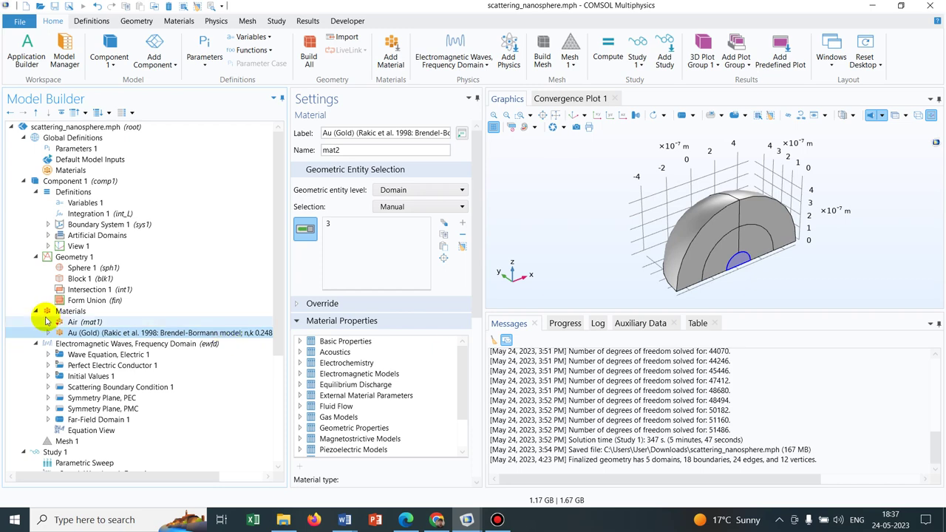
drag(476, 197, 481, 357)
drag(483, 211, 613, 215)
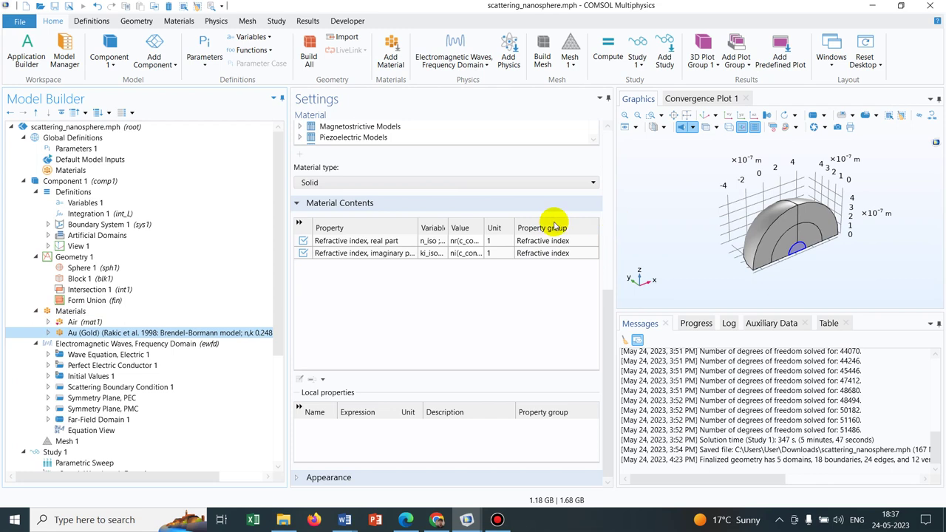
click(329, 246)
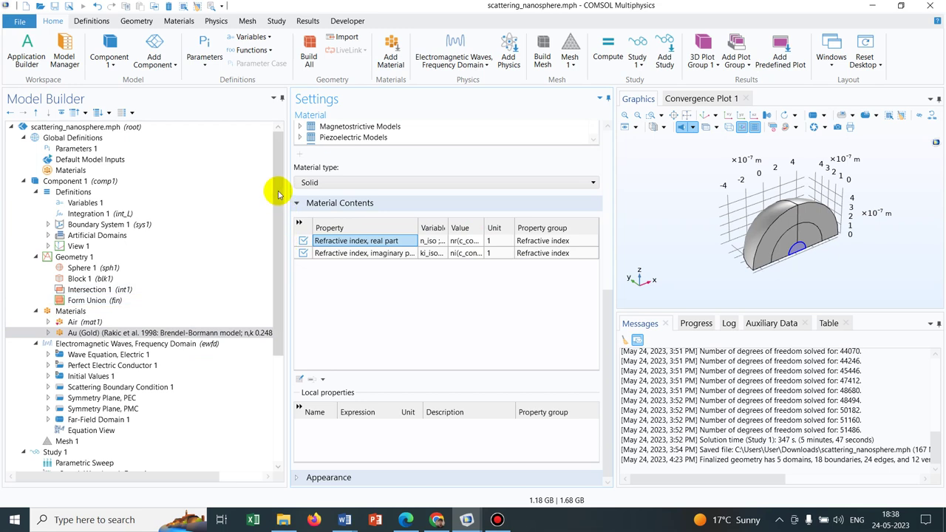
Step: Review the Wave Equation, Electric 1 settings and the available electric displacement field models, keeping Refractive index
drag(276, 195, 281, 234)
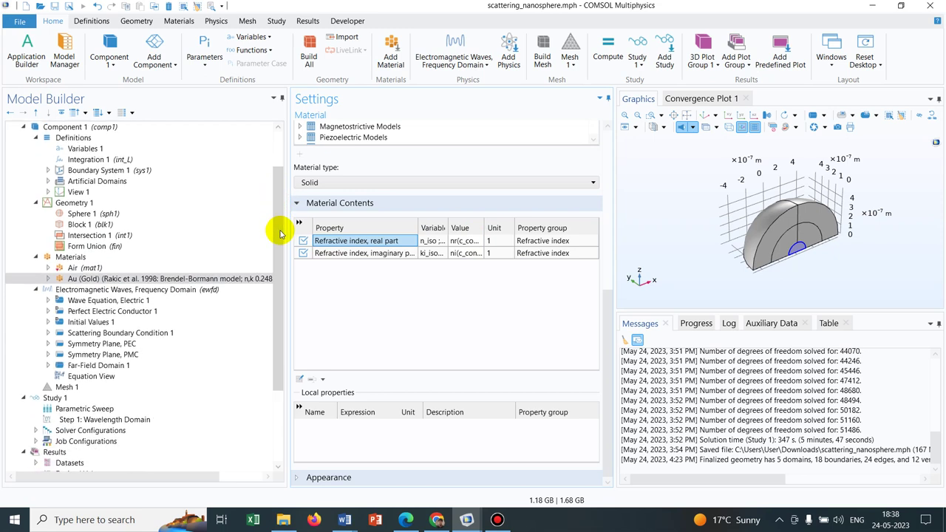
click(130, 290)
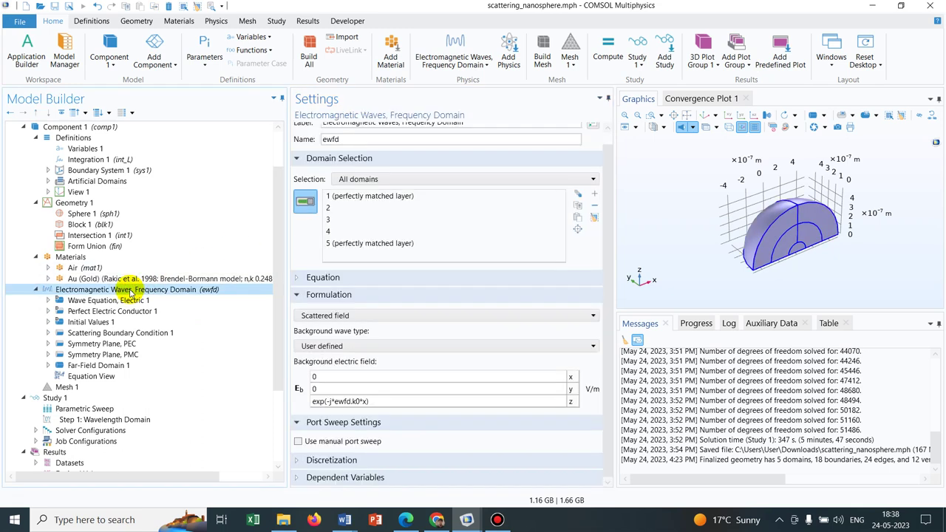
click(608, 195)
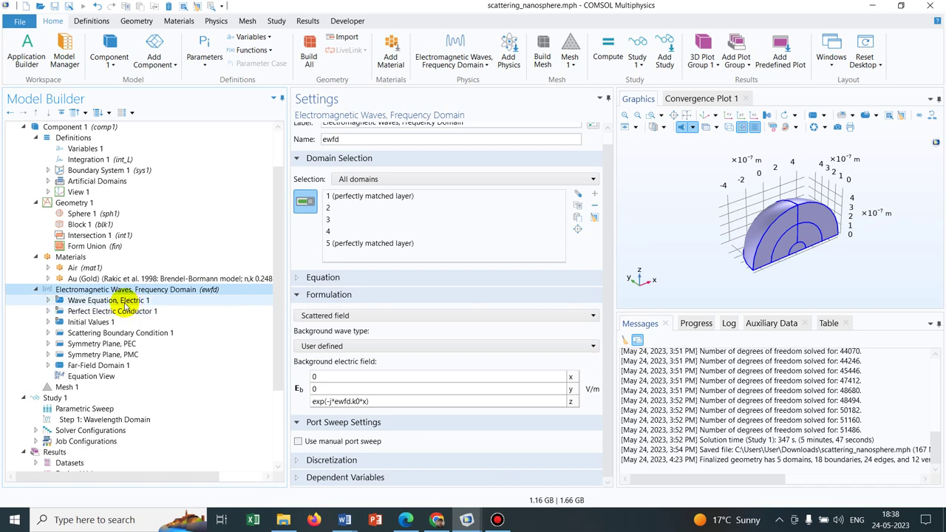
click(125, 301)
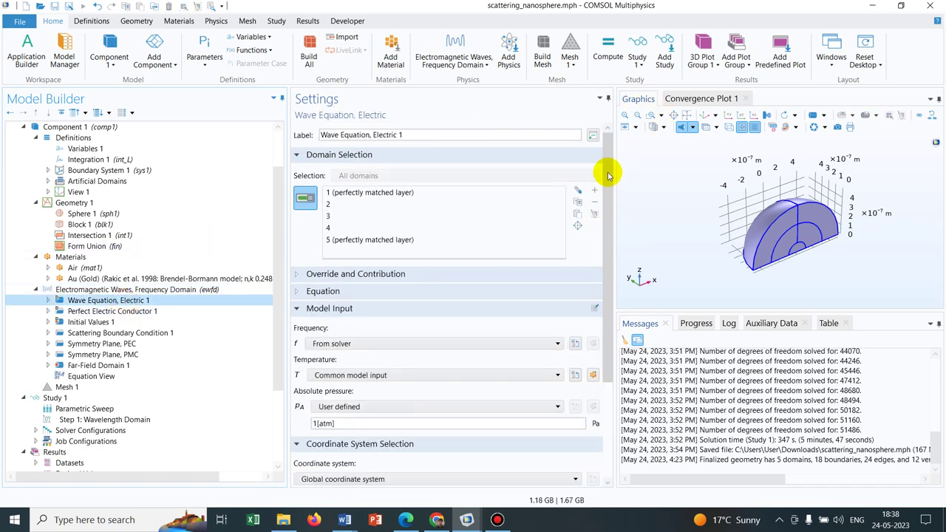
drag(608, 175, 606, 352)
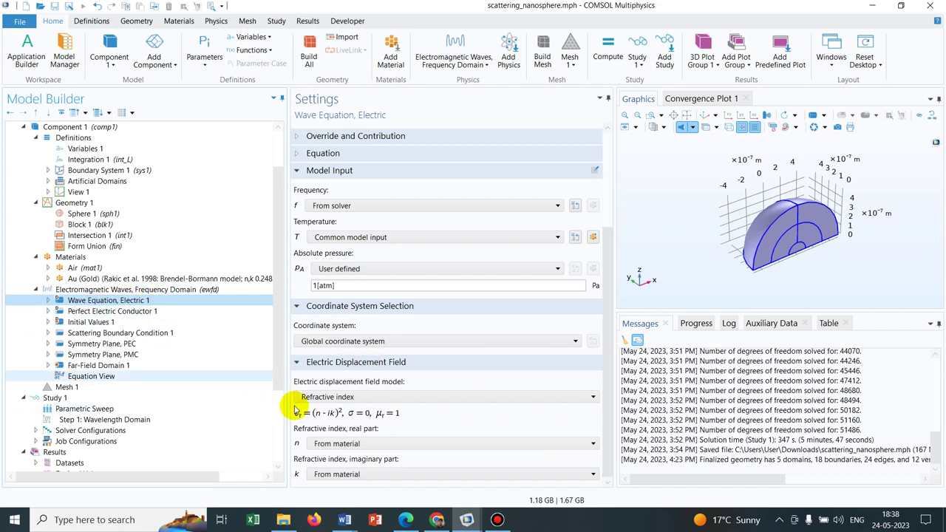
click(363, 397)
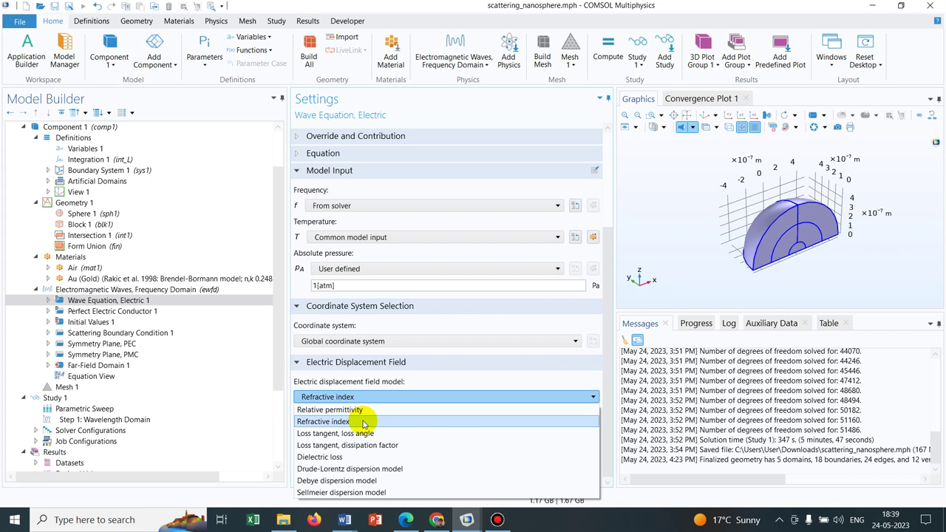
click(363, 422)
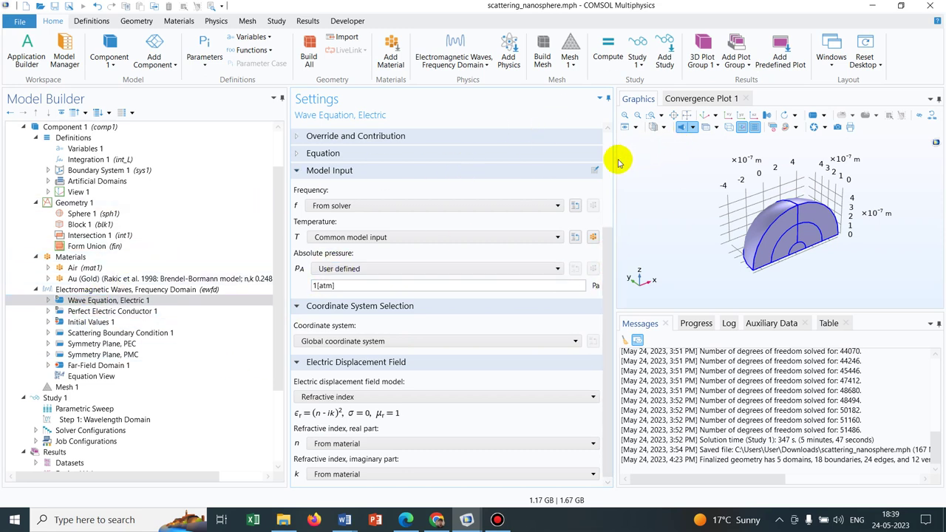
drag(614, 158, 543, 158)
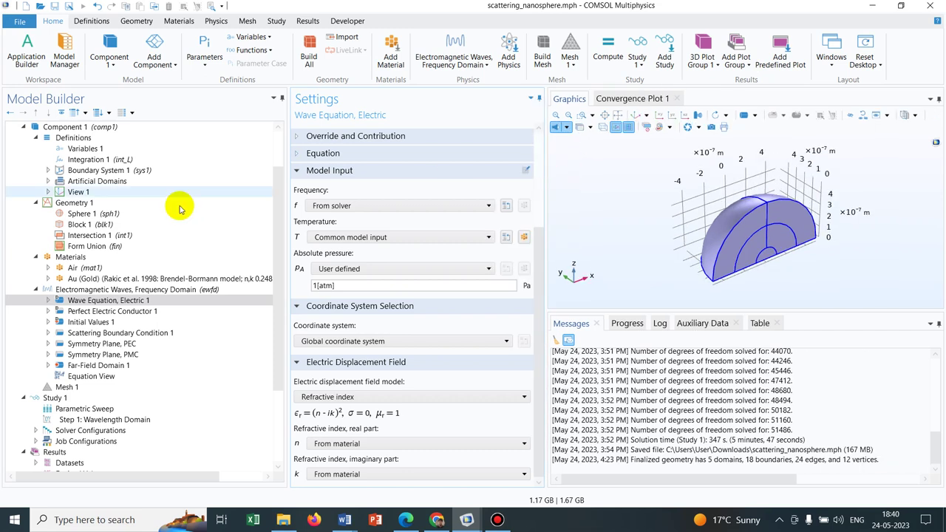
Step: Examine the equation of Perfect Electric Conductor 1 and the boundary selection of Scattering Boundary Condition 1
click(118, 311)
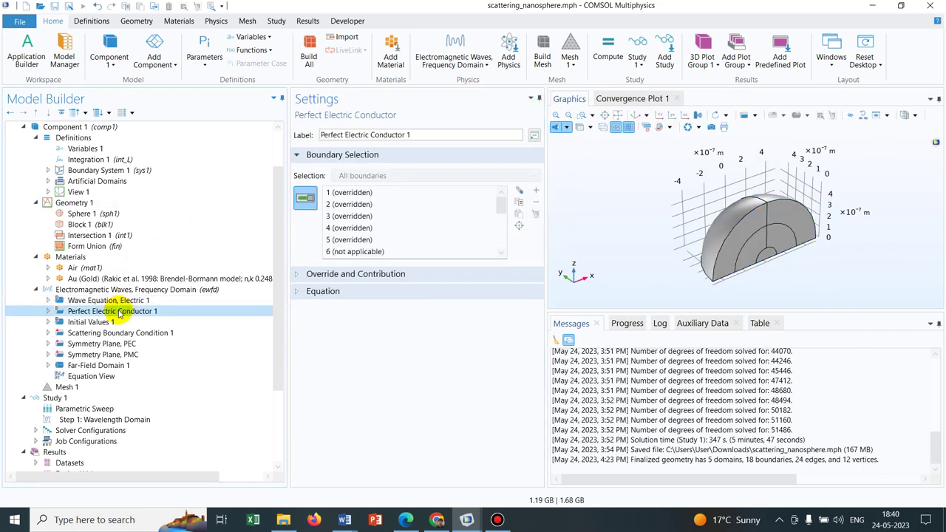
click(307, 291)
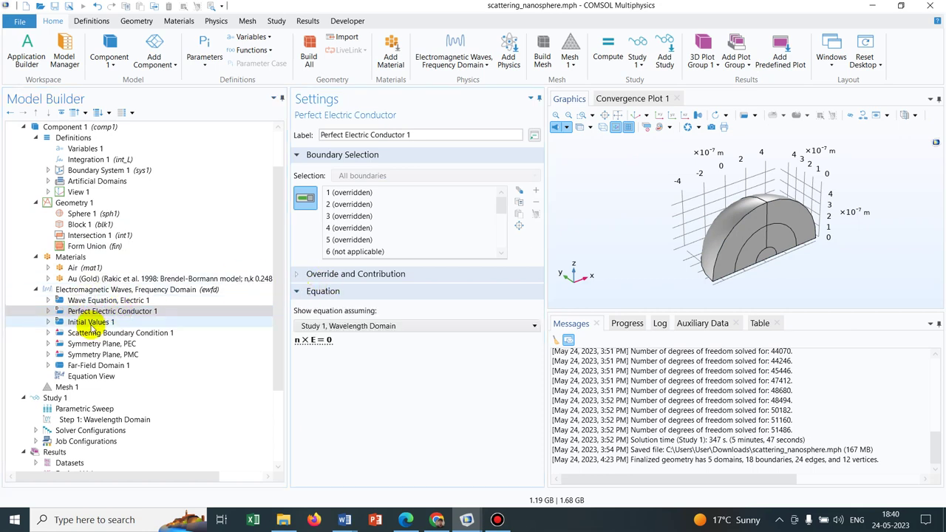
click(103, 334)
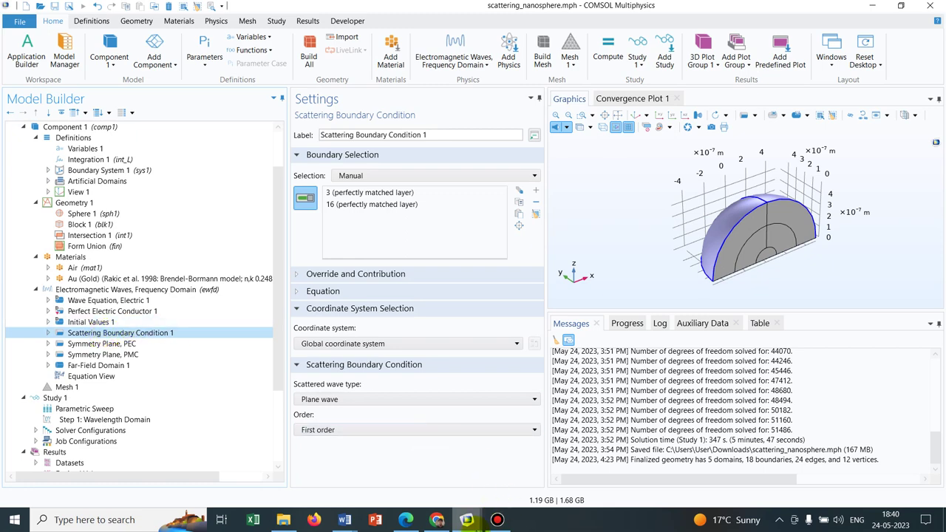
Step: Switch to the copy and add a Scattering Boundary Condition to Electromagnetic Waves, Frequency Domain, assigned to outer boundaries 3 and 16
mouse_move(467, 520)
click(530, 450)
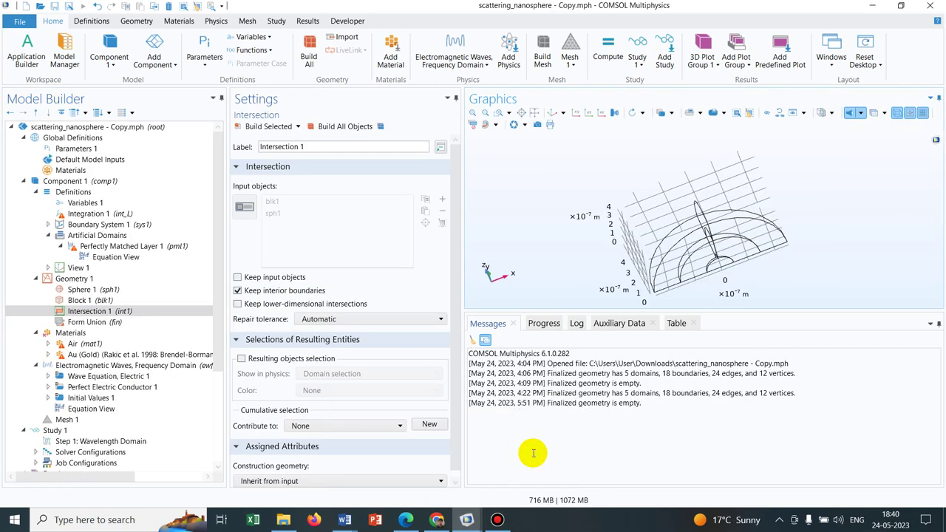
click(127, 366)
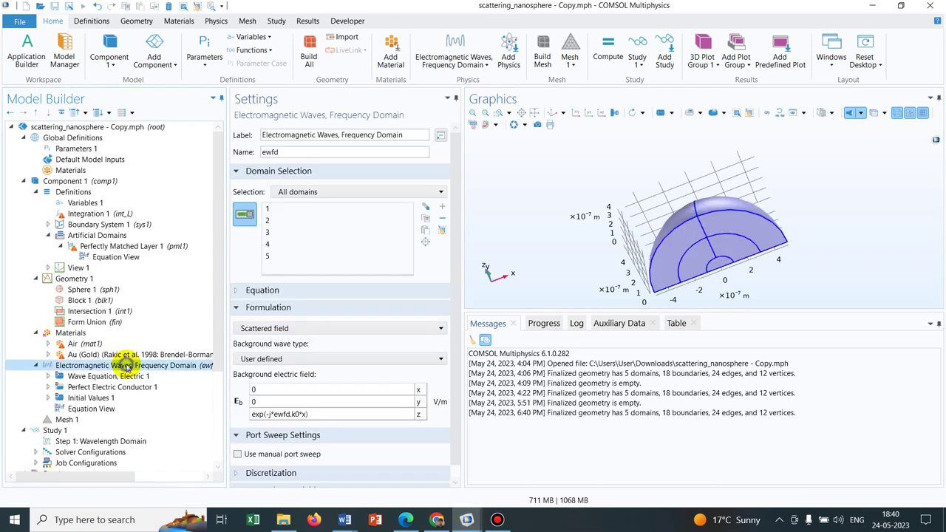
right_click(128, 365)
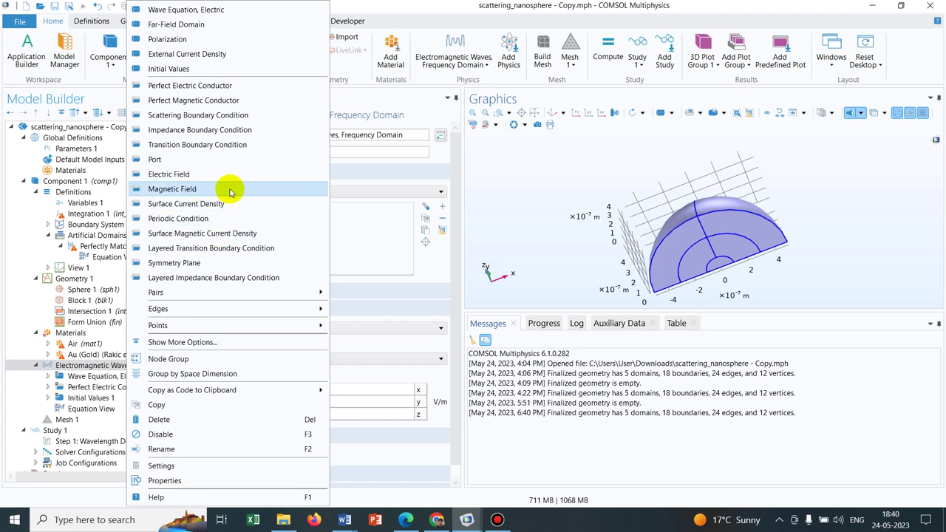
click(245, 116)
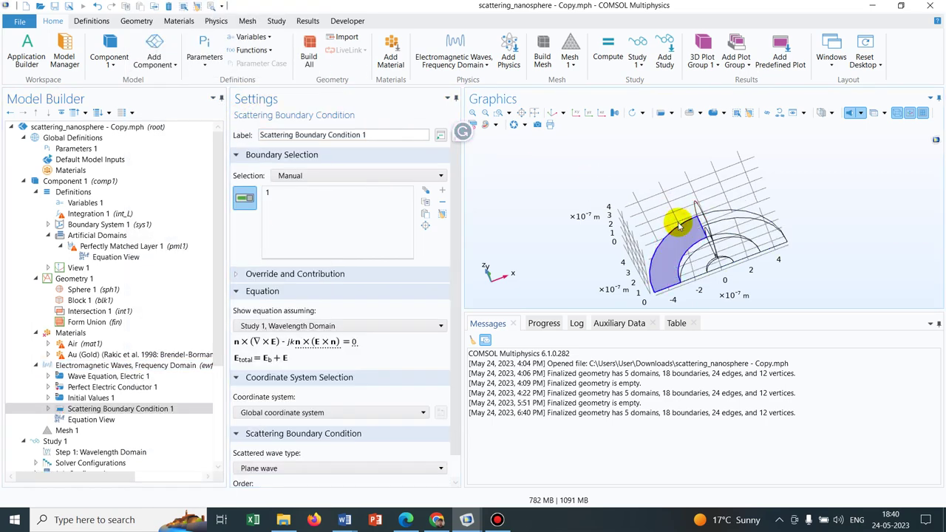
click(678, 221)
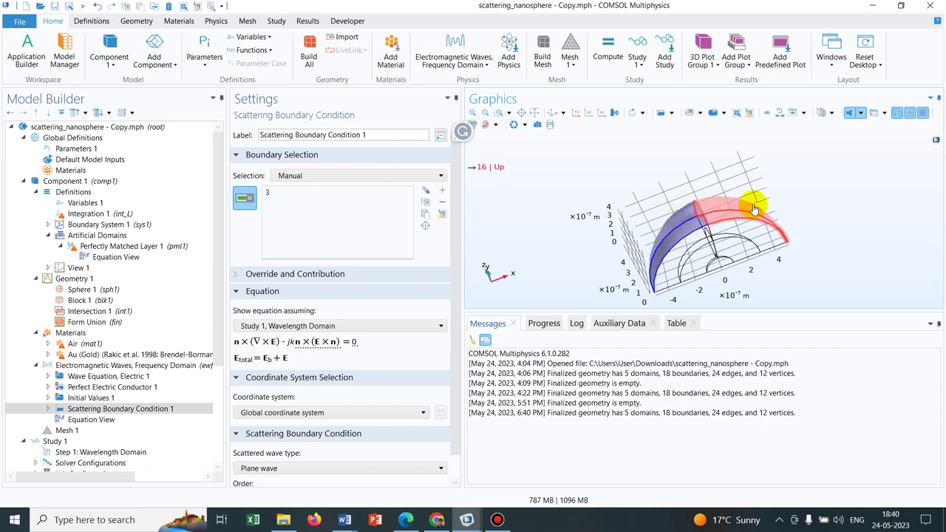
click(754, 206)
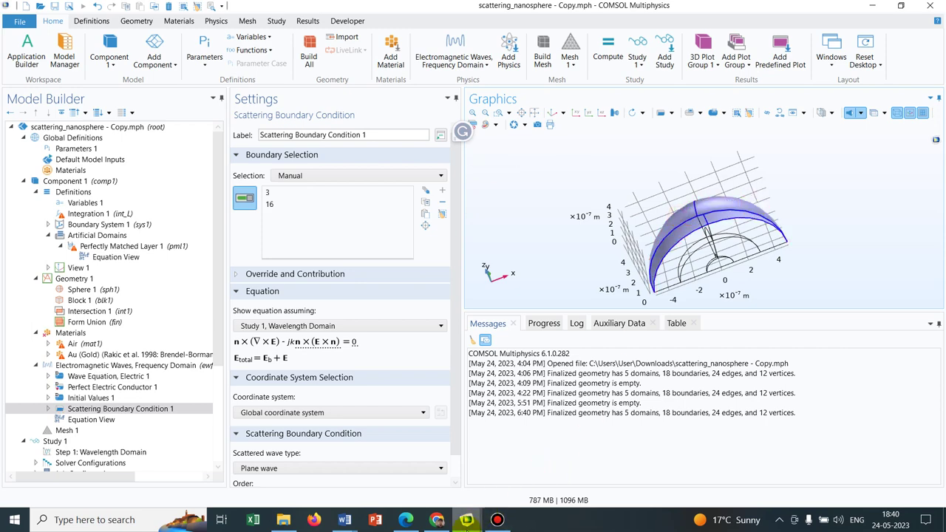
Step: Switch to the original scattering_nanosphere model and examine the boundary selections of Symmetry Plane, PEC and Symmetry Plane, PMC
mouse_move(467, 520)
click(445, 447)
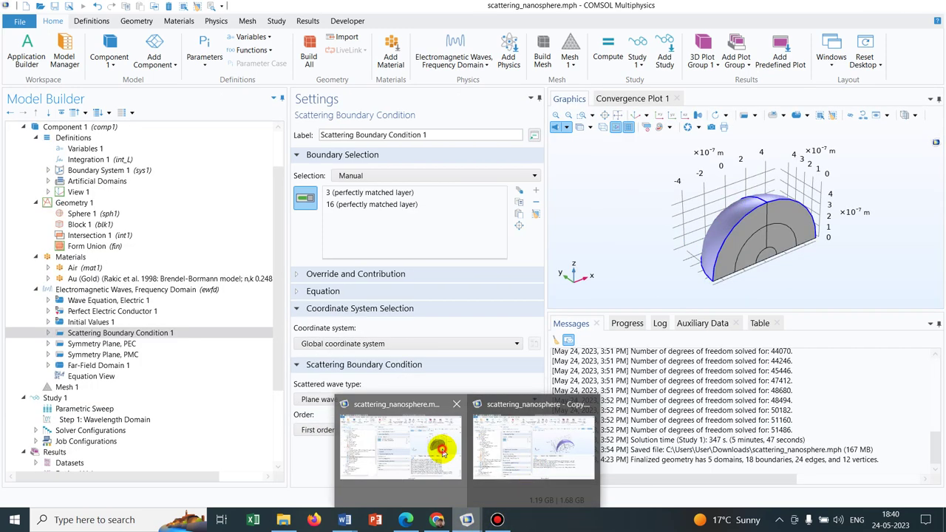
click(110, 345)
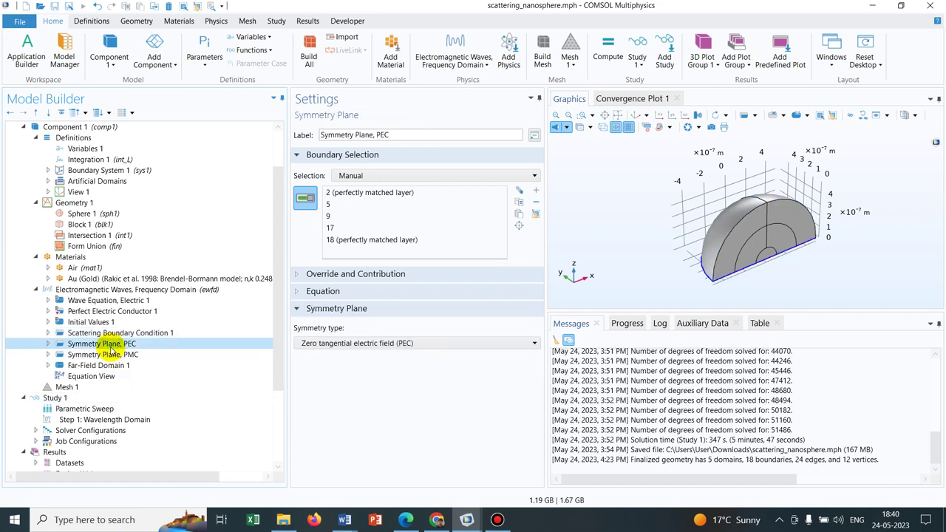
click(118, 354)
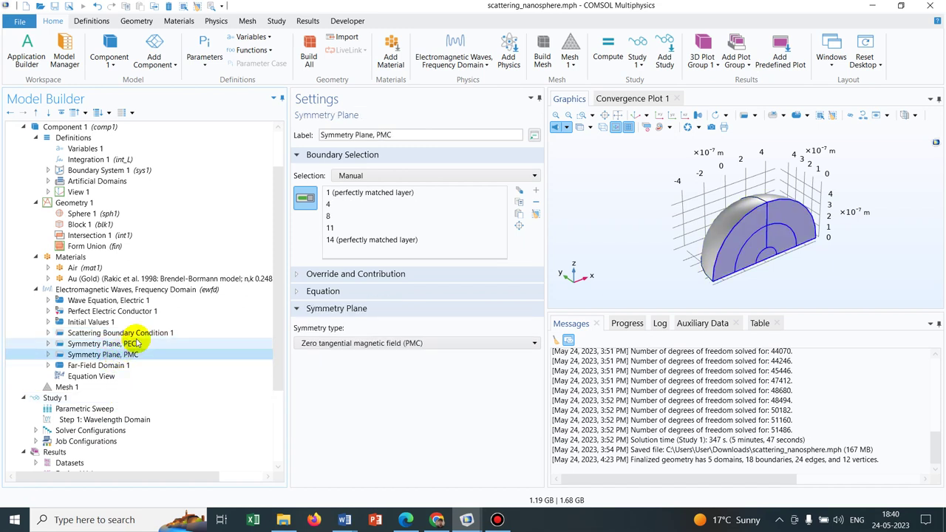
click(136, 343)
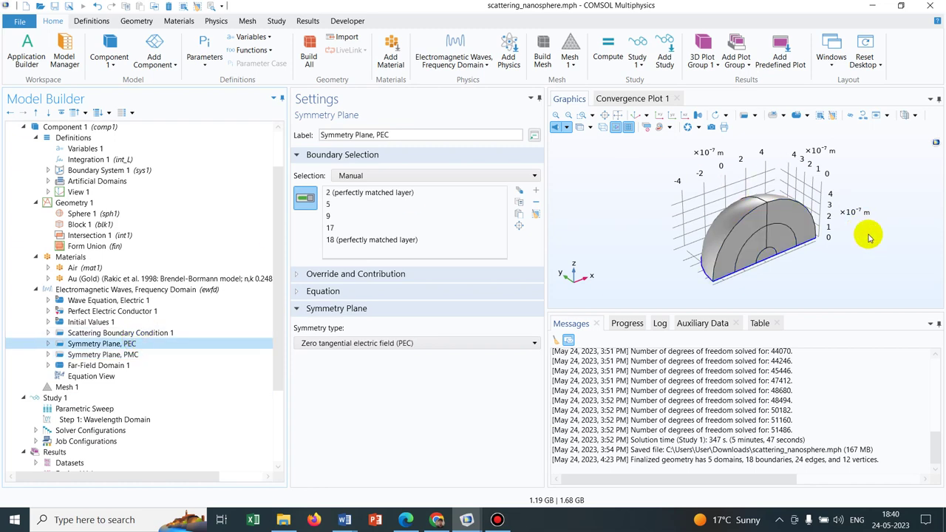
drag(866, 233, 845, 184)
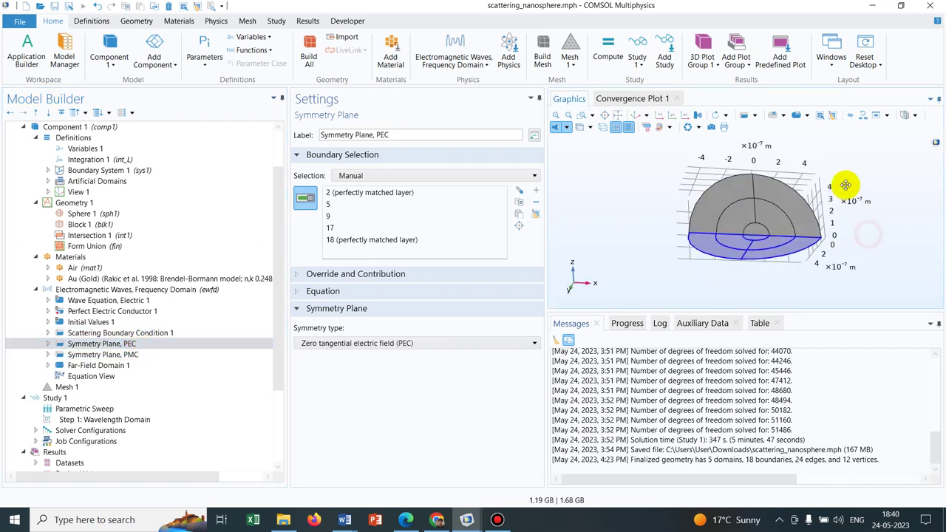
Step: Switch to the model's PDF guide in Edge, find "PEC", and underline "Set PEC symmetry plane on" and "the background E-field"
click(406, 519)
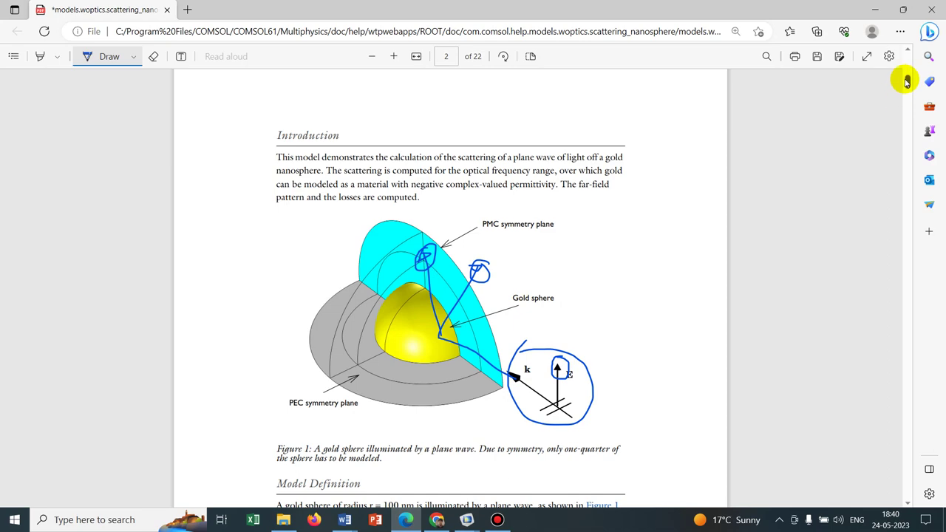
mouse_move(909, 79)
mouse_down()
mouse_move(911, 114)
mouse_move(906, 66)
mouse_move(907, 133)
mouse_up()
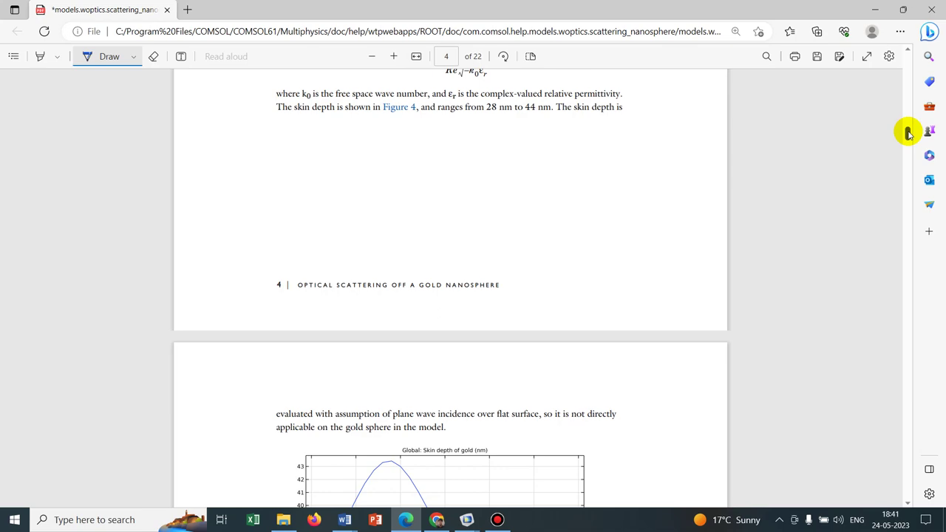
key(ctrl+f)
text(PEC)
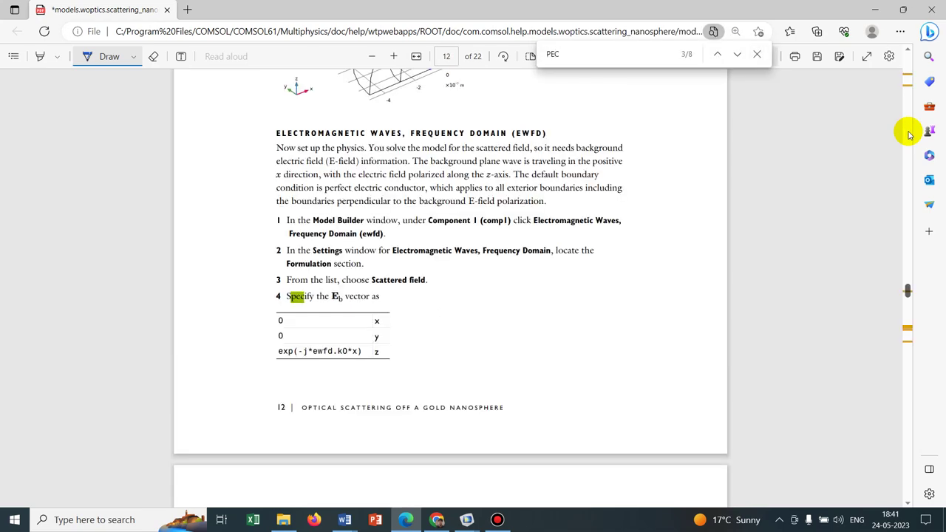
key(Return)
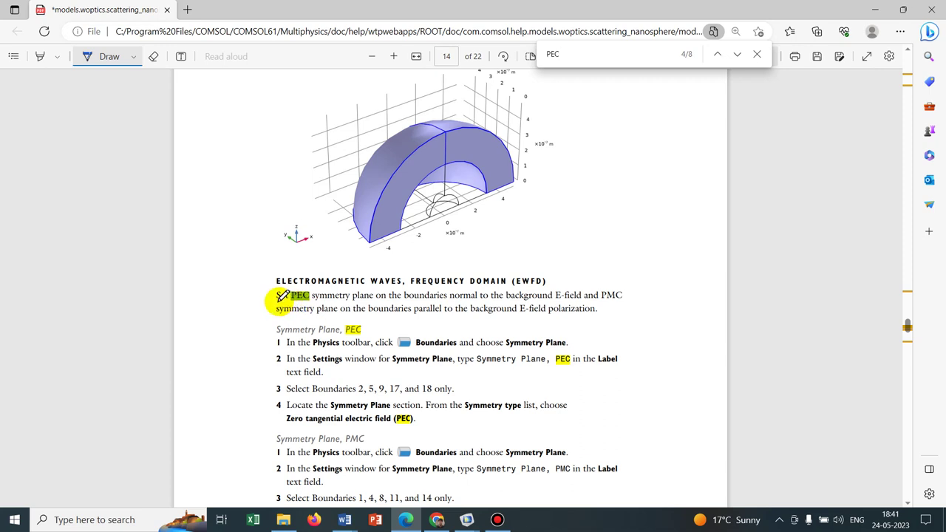
drag(278, 300, 388, 300)
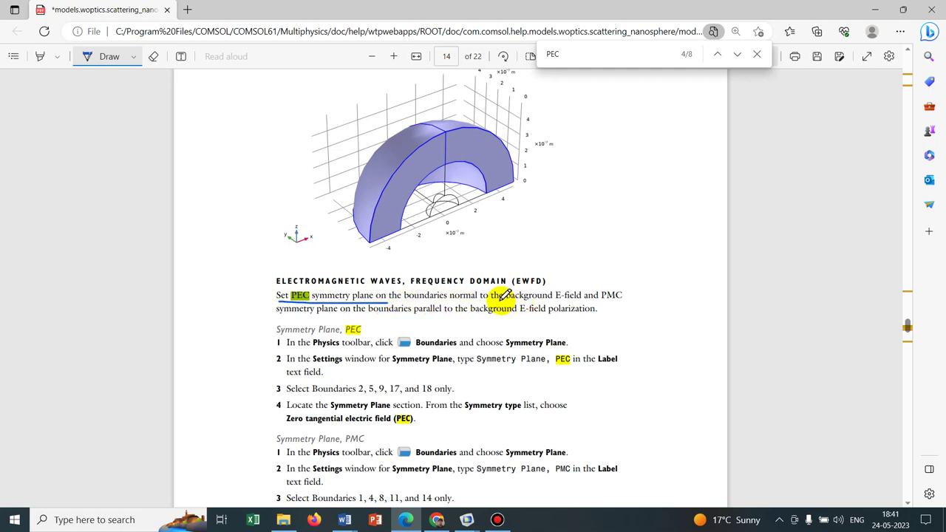
drag(499, 299, 582, 299)
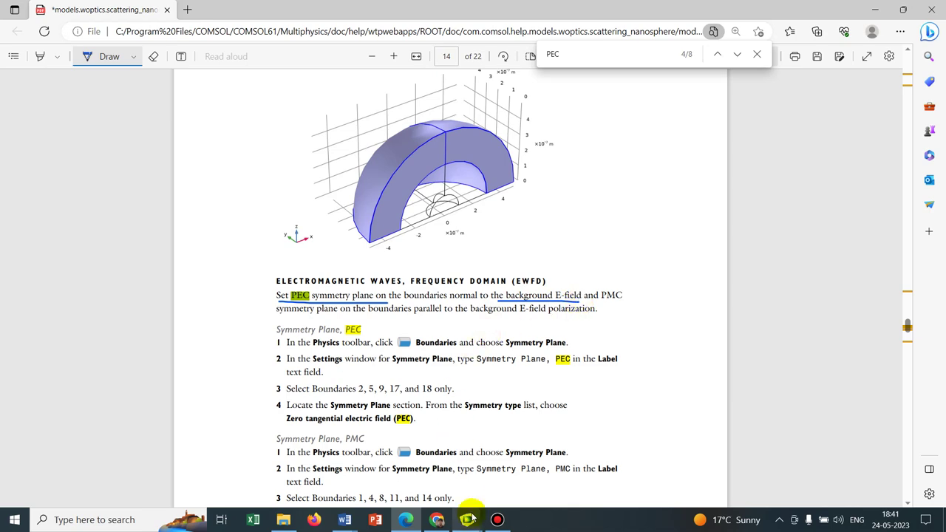
Step: Return to the original COMSOL model and inspect the orientation of the Symmetry Plane, PEC boundaries
mouse_move(466, 519)
click(403, 444)
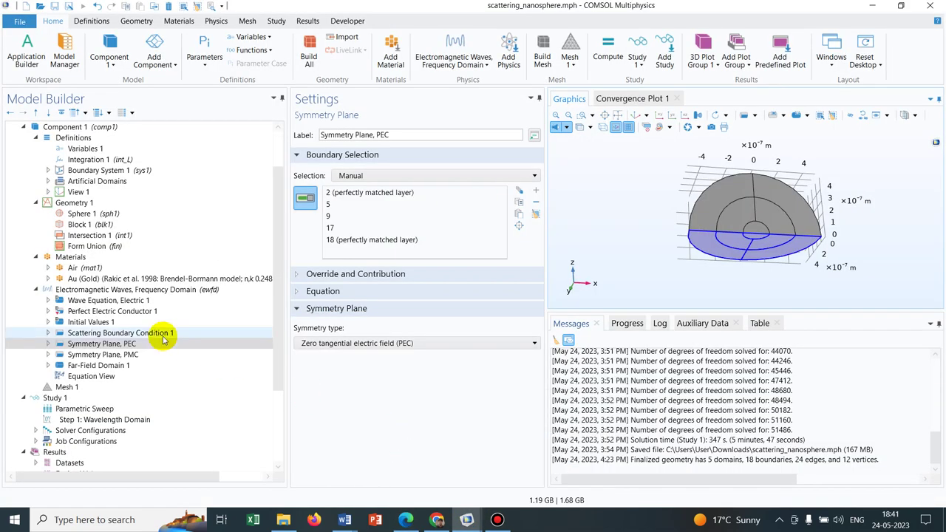
drag(780, 210, 864, 205)
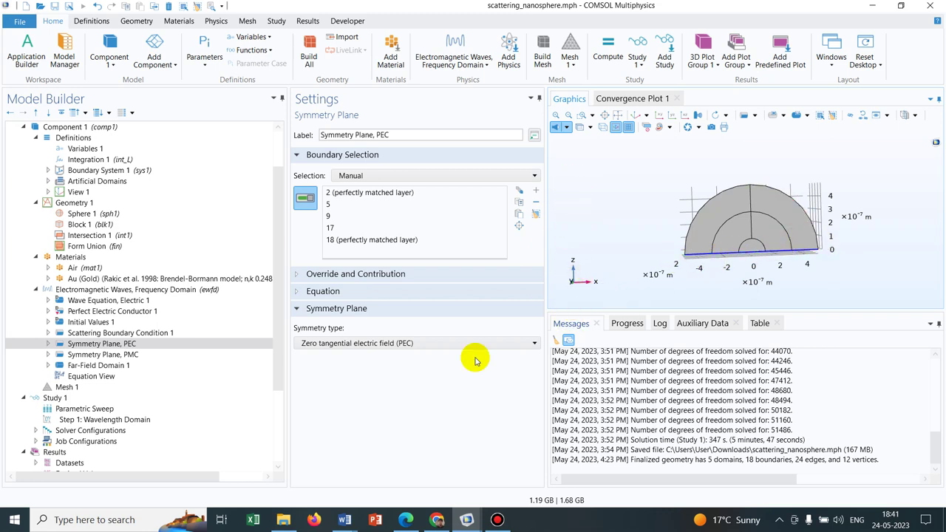
Step: Switch to the PDF guide in Edge and underline "PMC" and the phrase "parallel to the background E-field polarization"
click(406, 519)
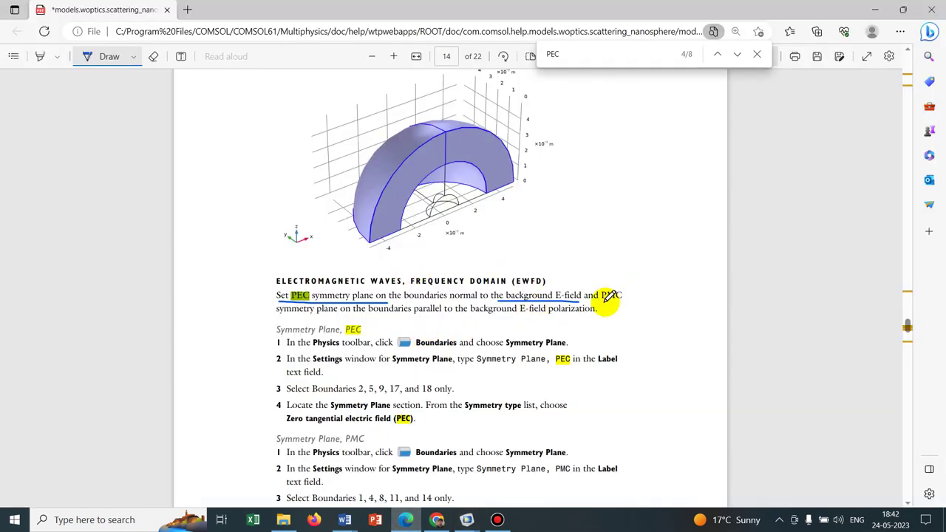
drag(600, 300, 623, 300)
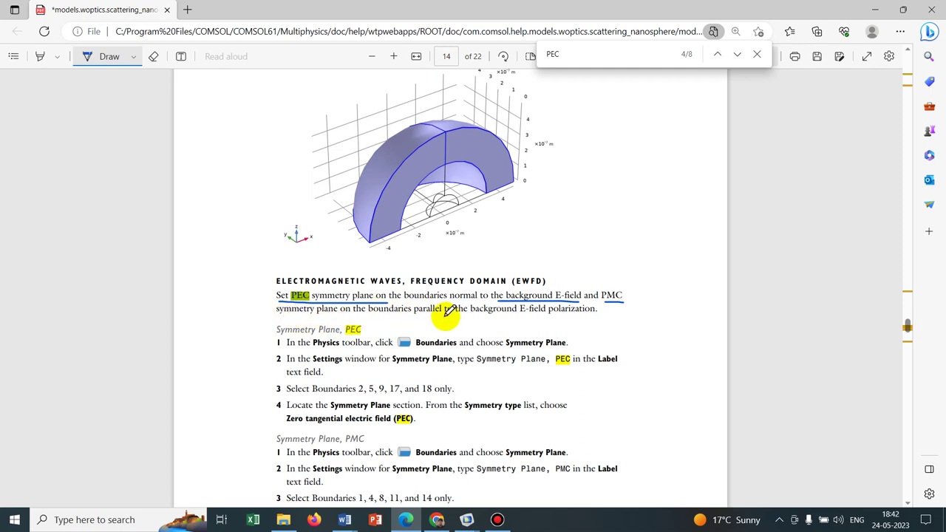
drag(414, 320, 563, 321)
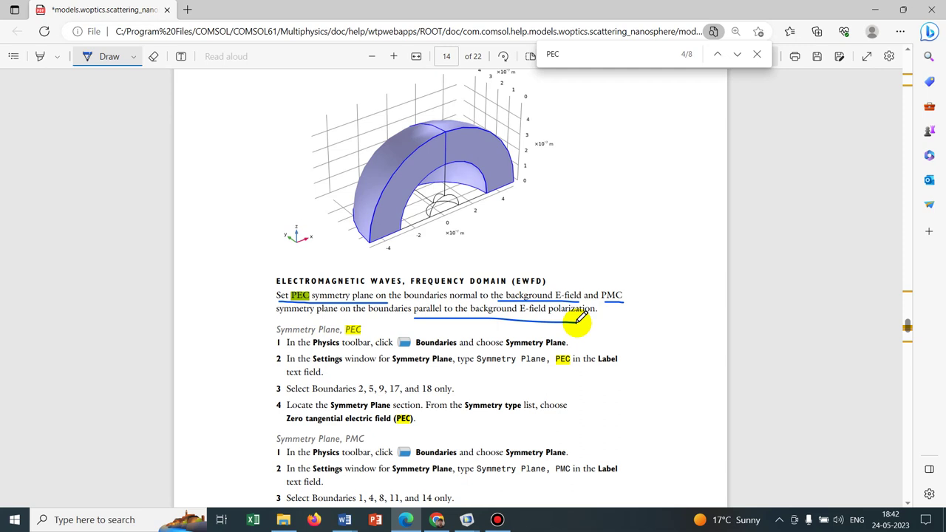
Step: Return to the original COMSOL model and inspect the orientation of the Symmetry Plane, PMC boundaries
mouse_move(466, 520)
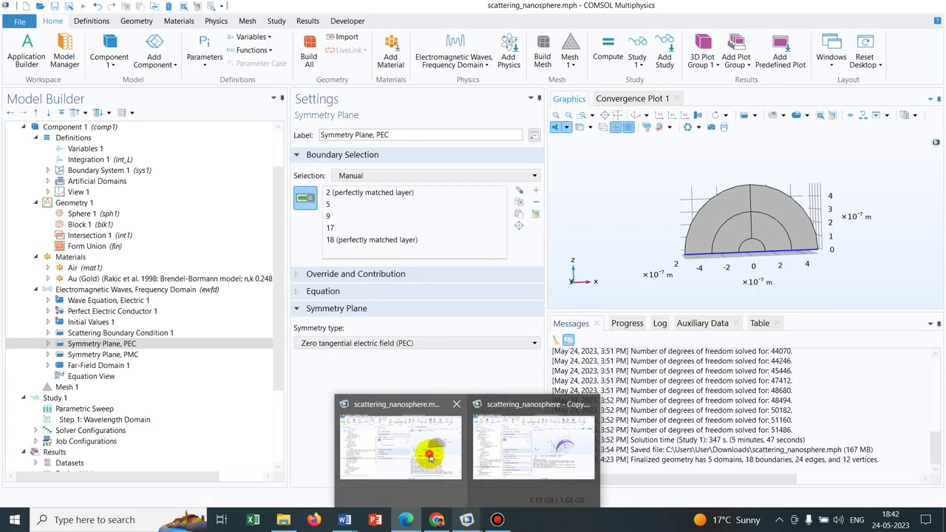
click(430, 458)
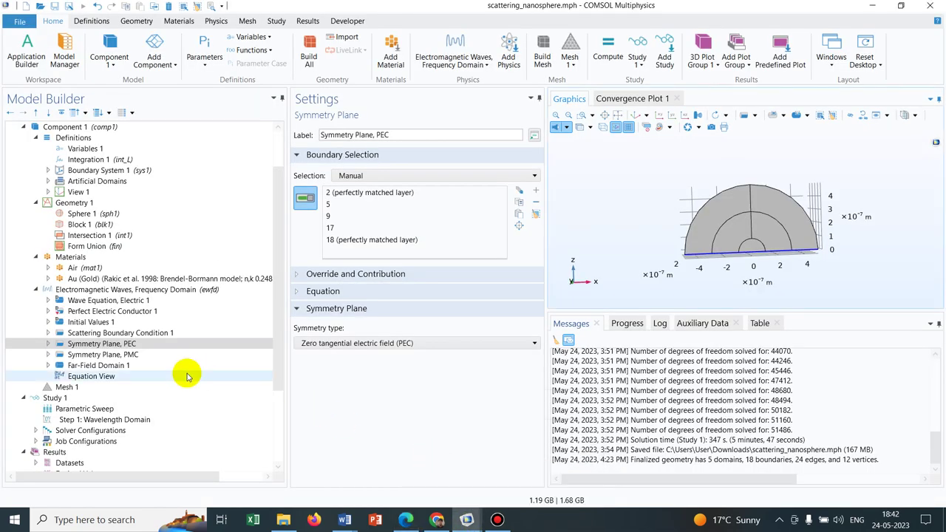
click(147, 356)
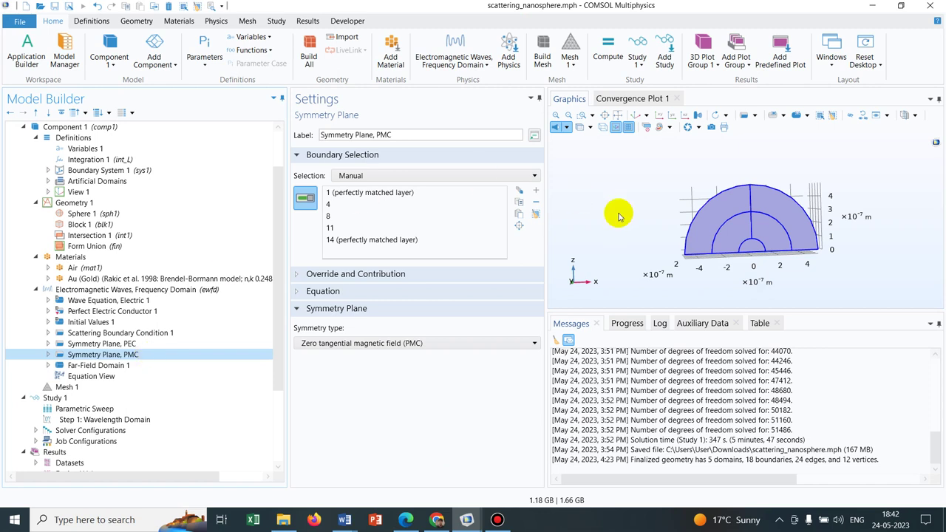
drag(863, 213, 721, 251)
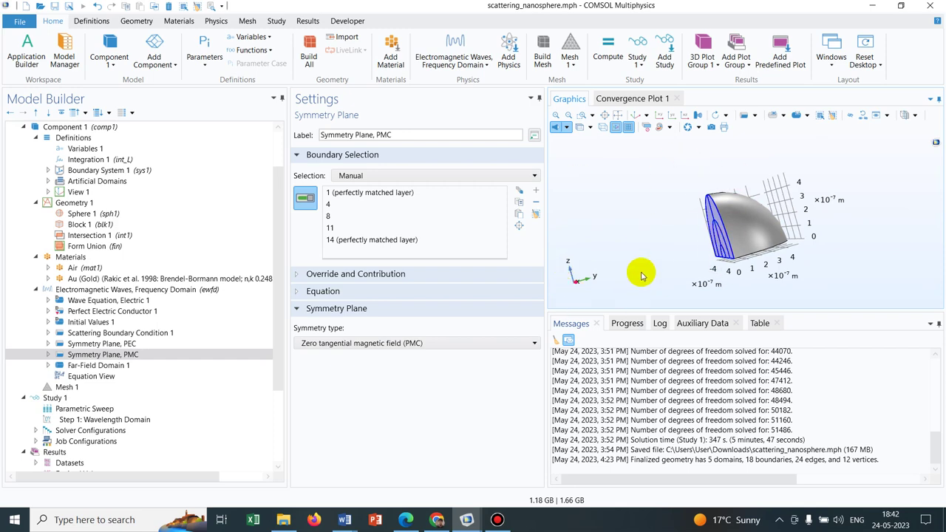
Step: In the PDF guide in Edge, draw a box around the Electromagnetic Waves paragraph on PEC and PMC symmetry planes
click(416, 520)
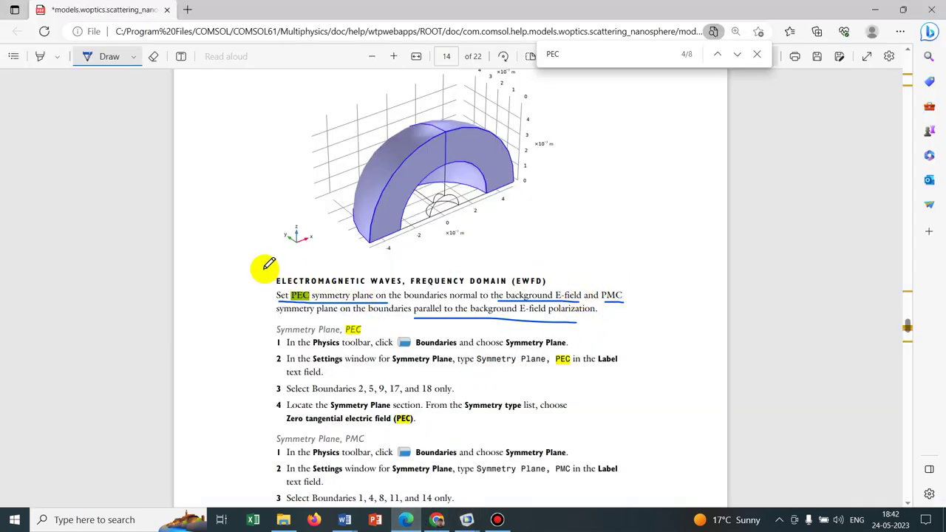
mouse_move(264, 269)
mouse_down()
mouse_move(264, 310)
mouse_move(355, 321)
mouse_move(499, 316)
mouse_up()
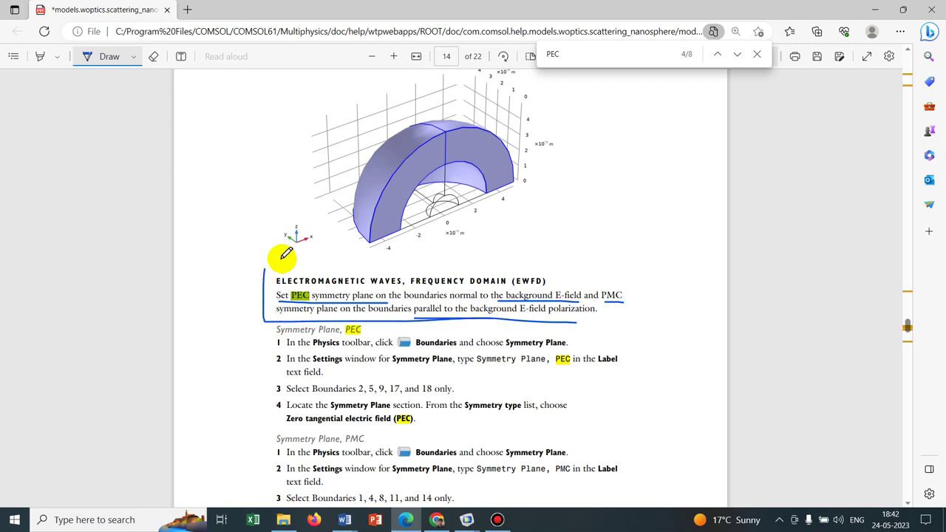
mouse_move(263, 271)
mouse_down()
mouse_move(635, 285)
mouse_move(635, 319)
mouse_move(555, 320)
mouse_up()
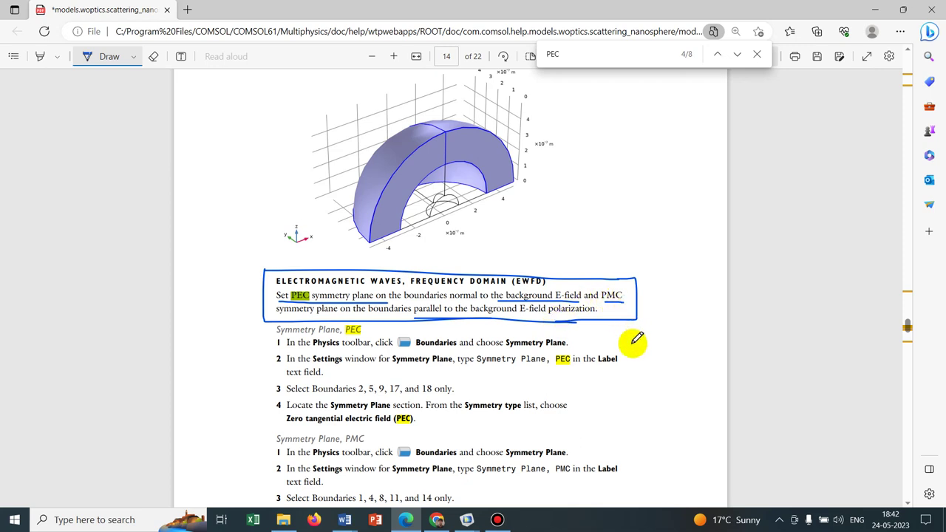
Step: Switch to the COMSOL copy, add a Symmetry Plane to Electromagnetic Waves, Frequency Domain, and show its available symmetry types
mouse_move(466, 520)
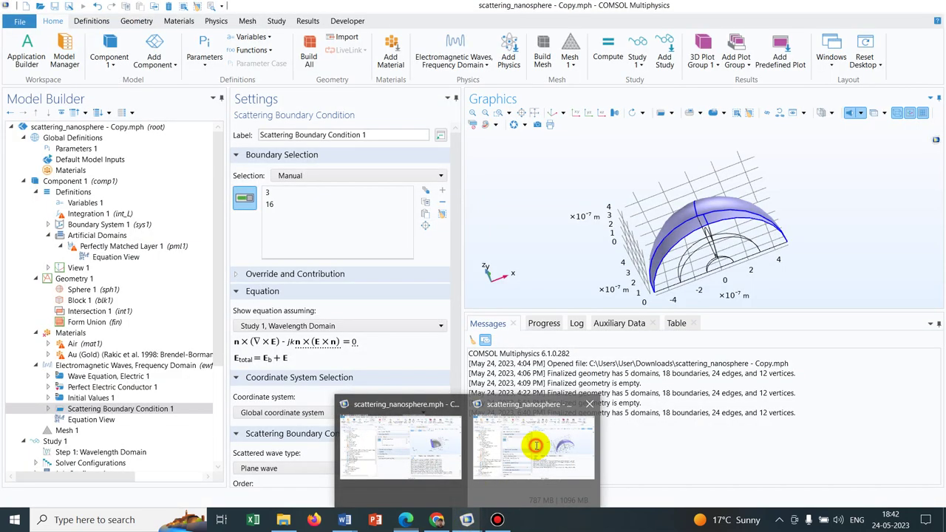
click(535, 447)
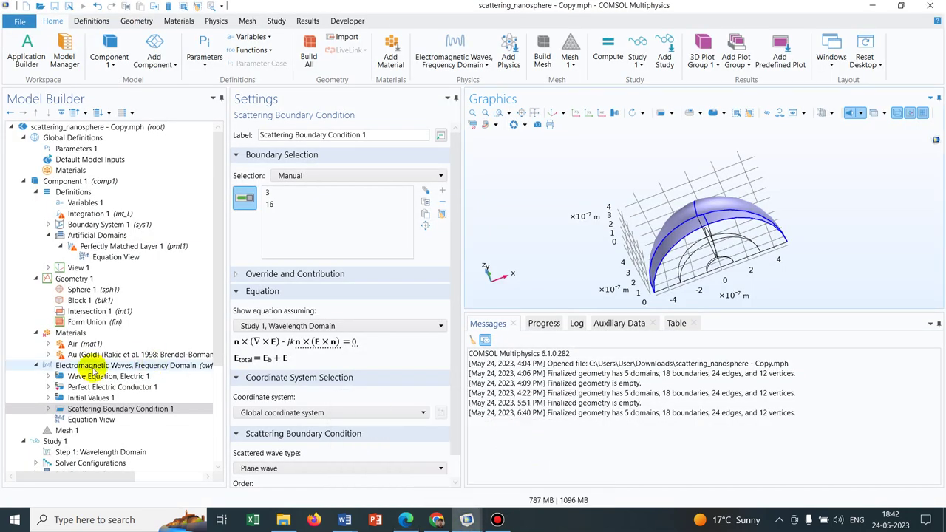
click(99, 366)
right_click(100, 366)
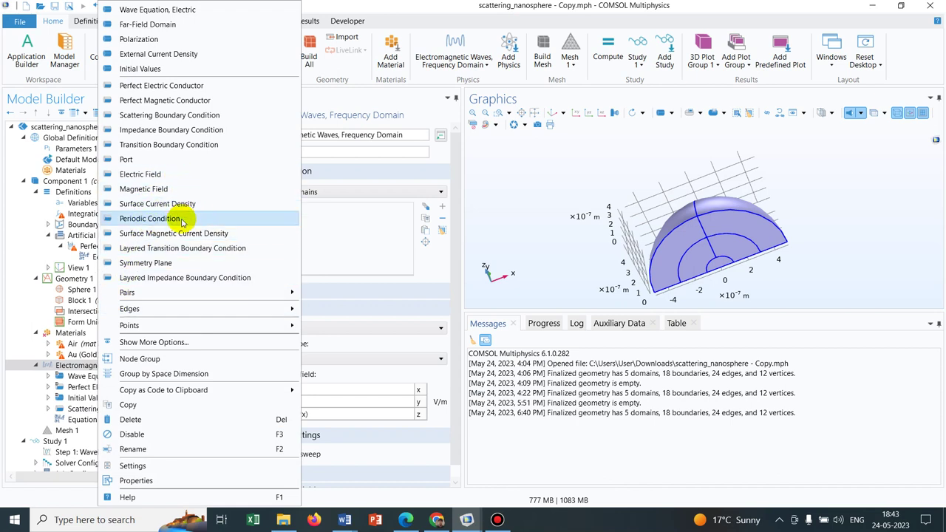
click(157, 264)
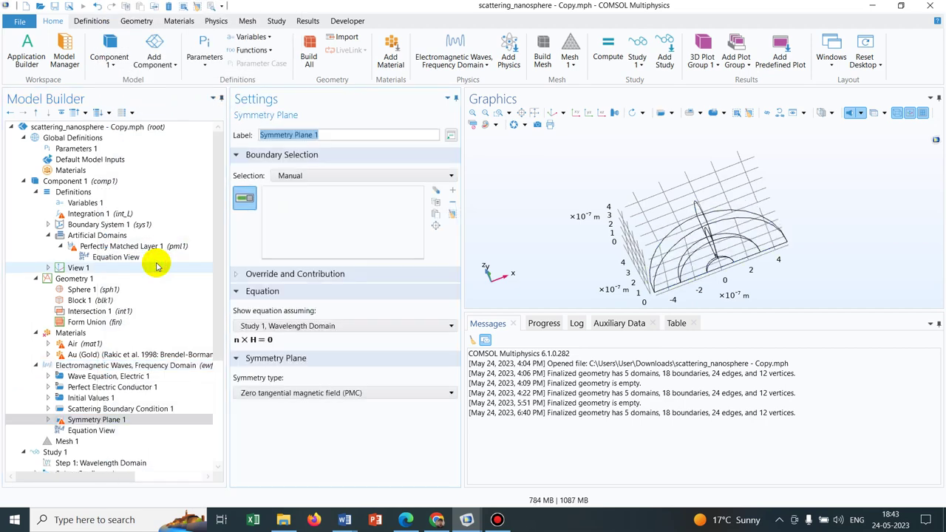
click(295, 394)
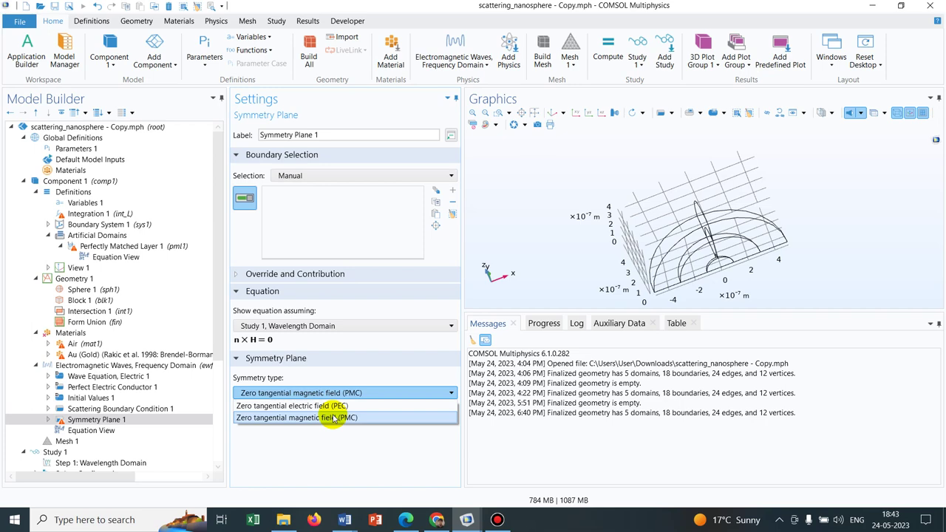
Step: Switch to the original model and examine the domain selection of Far-Field Domain 1
mouse_move(467, 518)
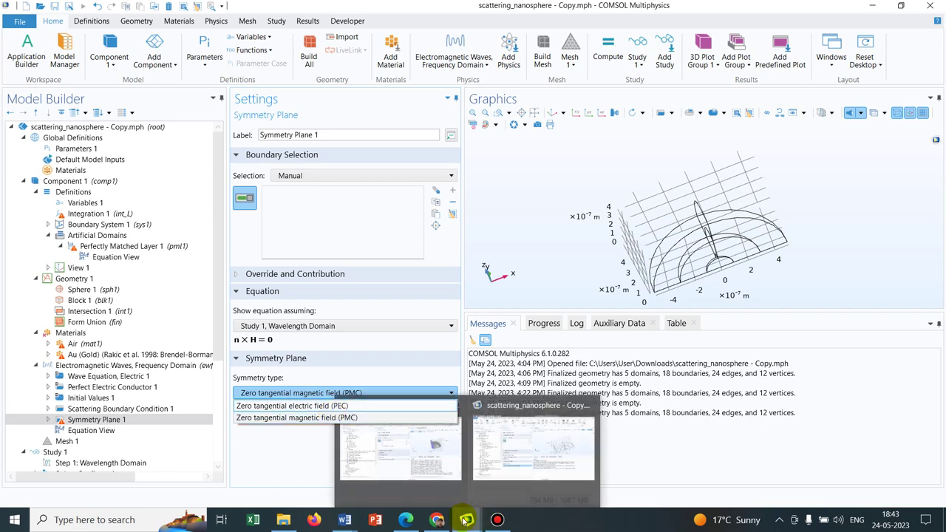
click(409, 461)
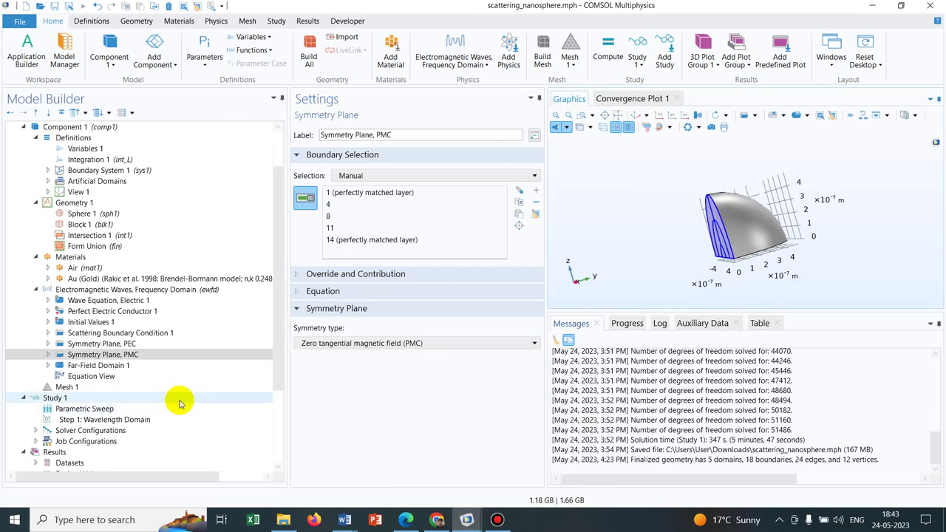
click(123, 367)
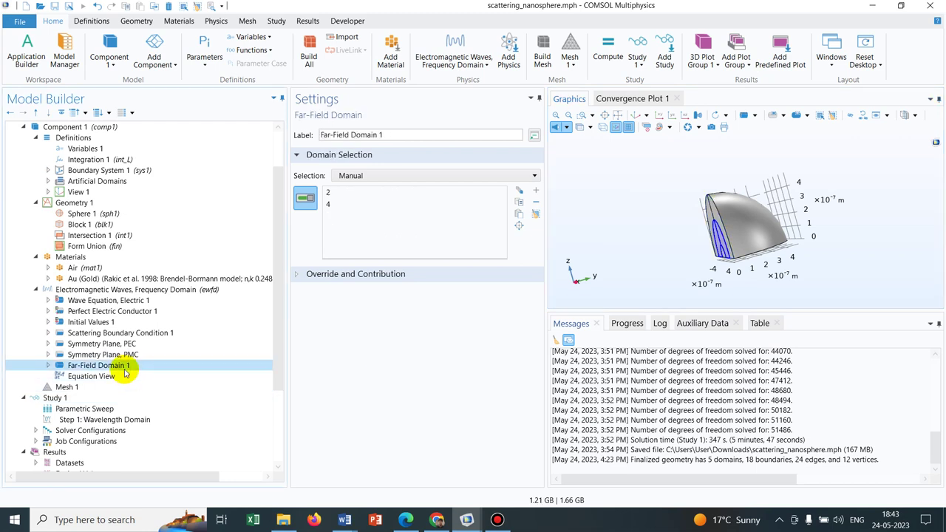
click(731, 219)
drag(731, 218, 789, 194)
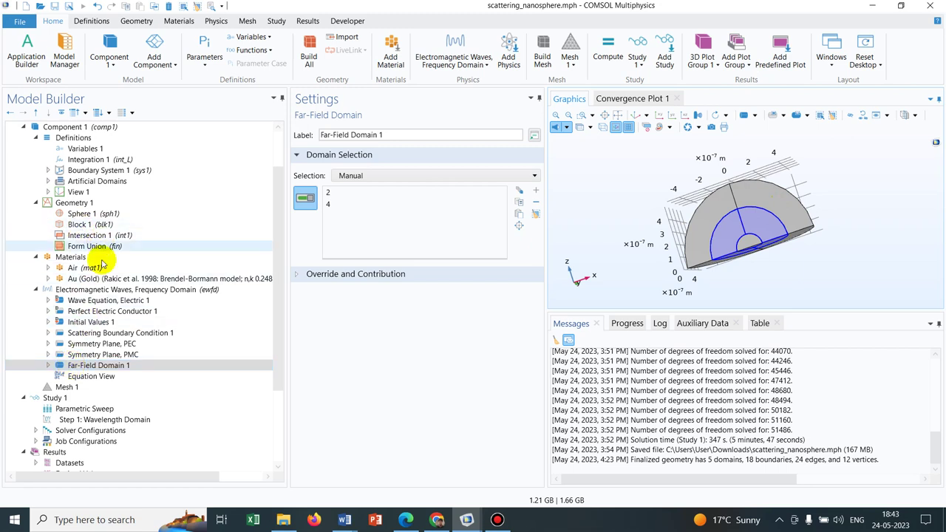
Step: Review Study 1's Wavelength Domain settings and the wavelength parameter and value list of its Parametric Sweep
click(119, 419)
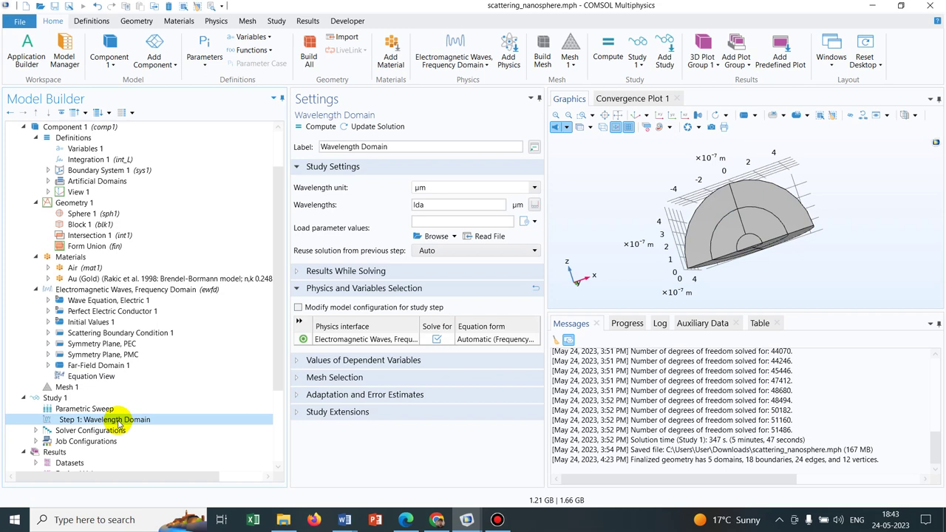
click(84, 410)
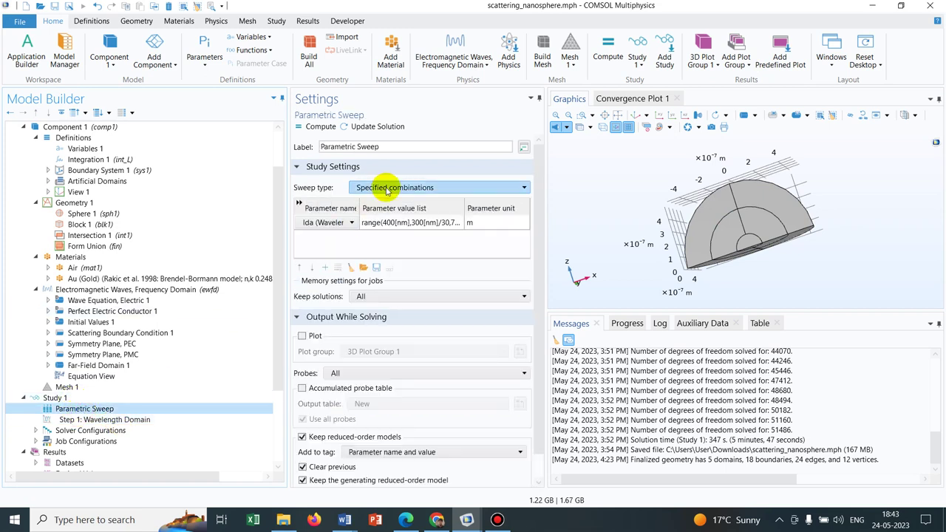
click(342, 227)
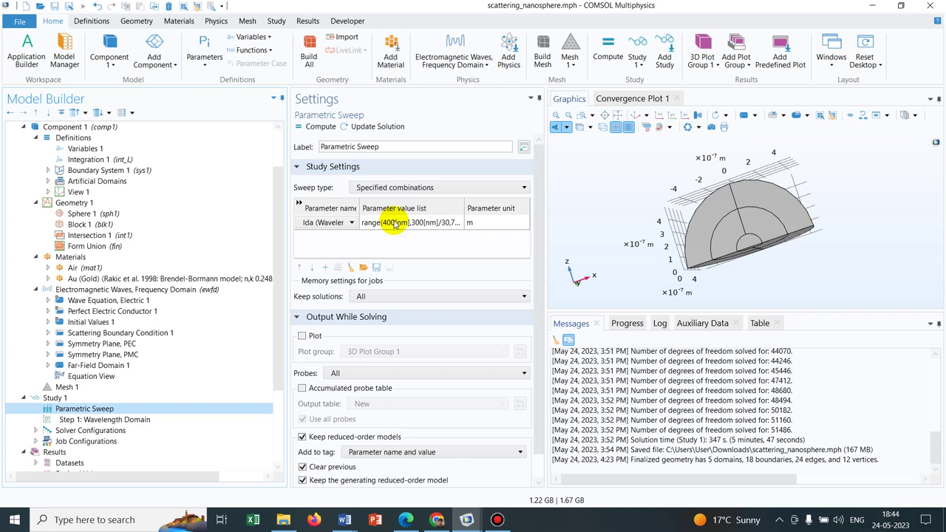
Step: Expand Artificial Domains in the original model's definitions to reveal its Perfectly Matched Layer
click(274, 240)
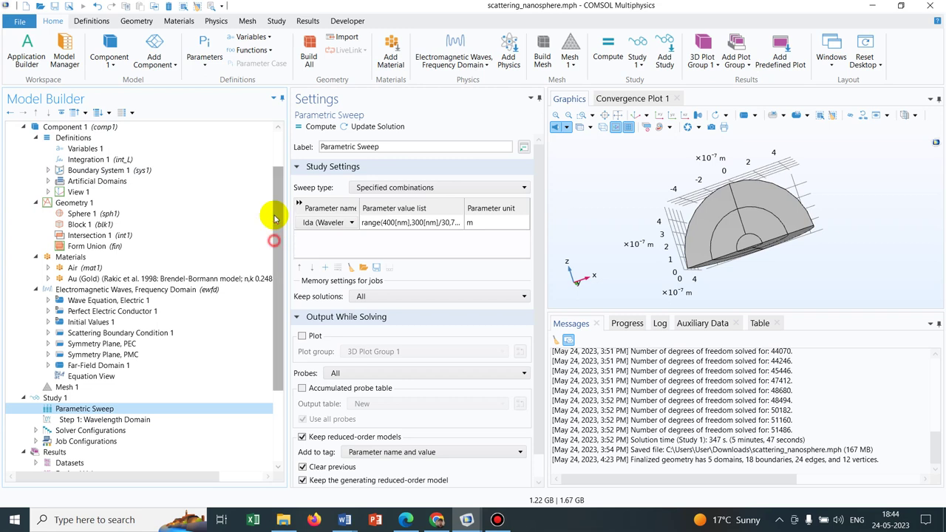
drag(274, 219, 275, 183)
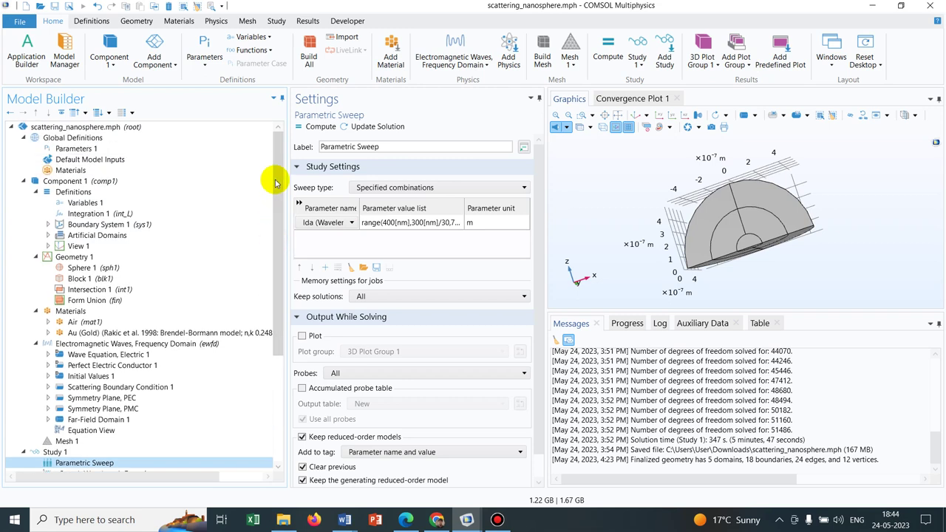
click(48, 234)
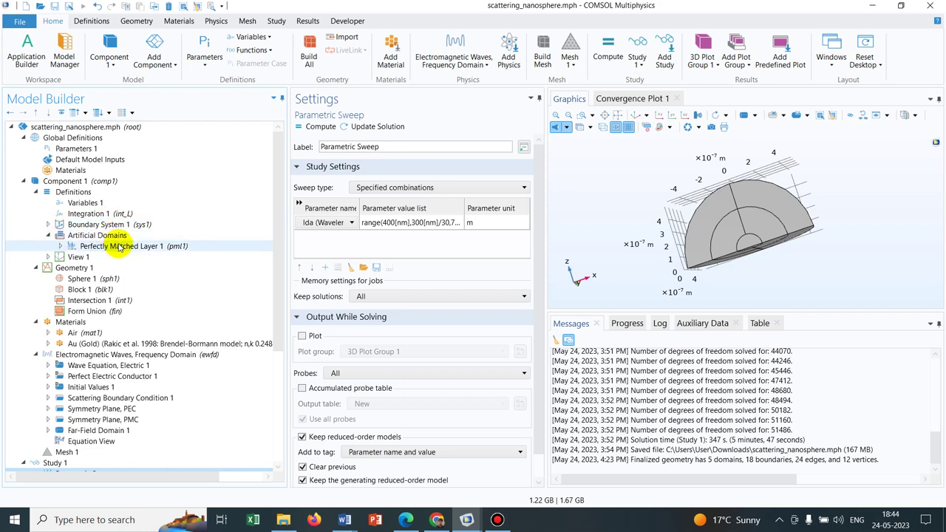
Step: Switch to the COMSOL copy and add another Perfectly Matched Layer to Component 1's Definitions
mouse_move(479, 518)
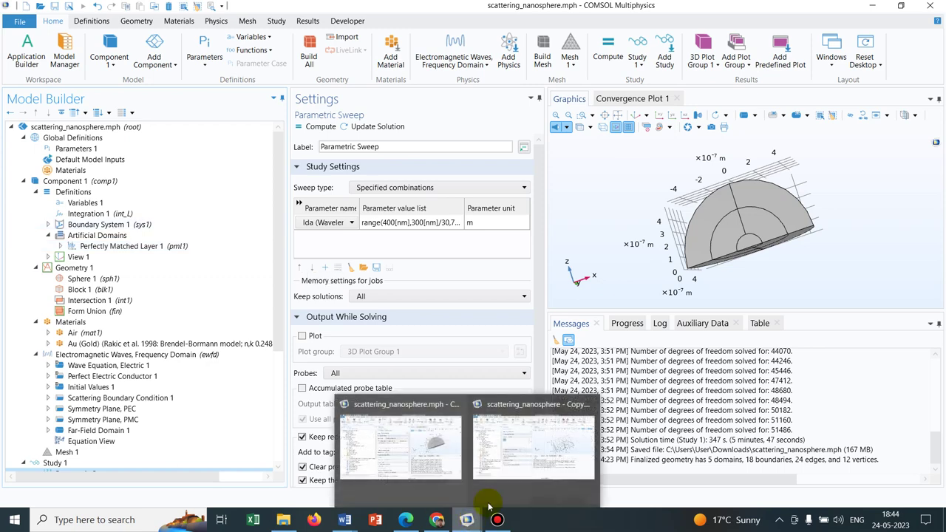
click(543, 450)
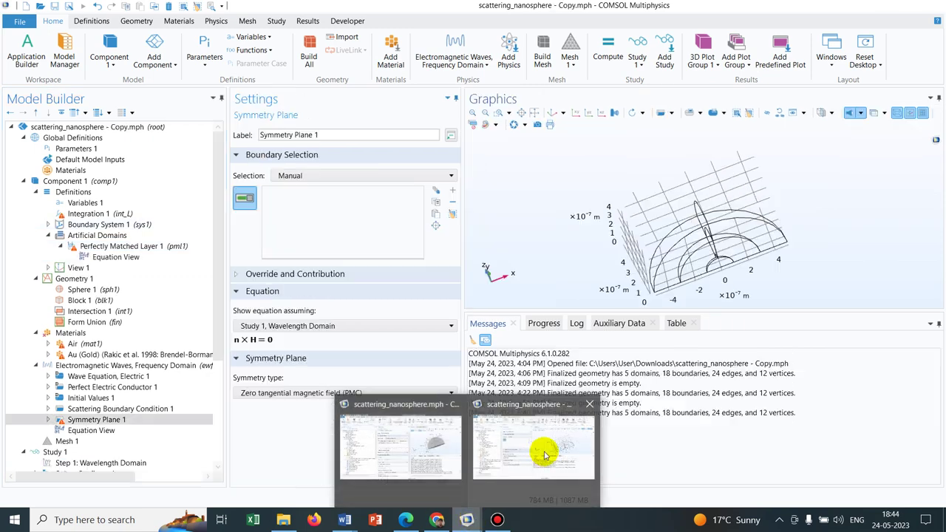
click(80, 192)
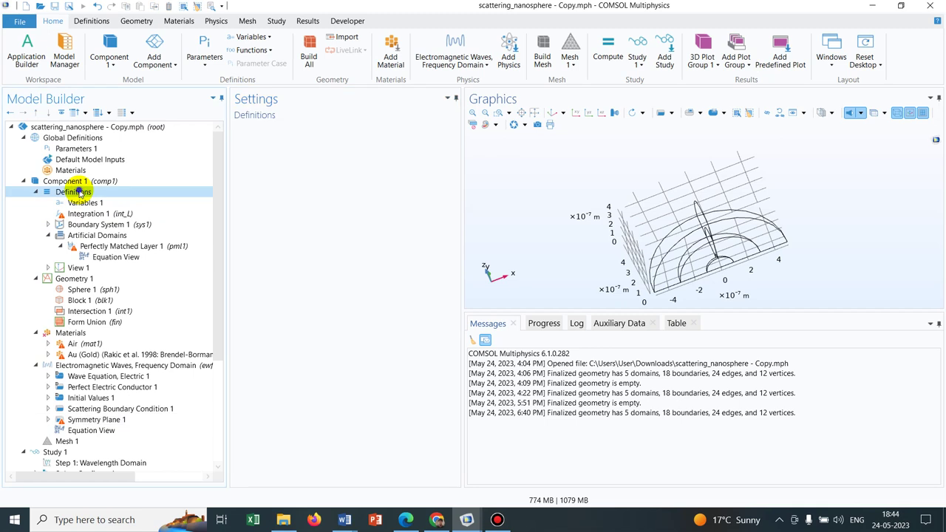
right_click(79, 193)
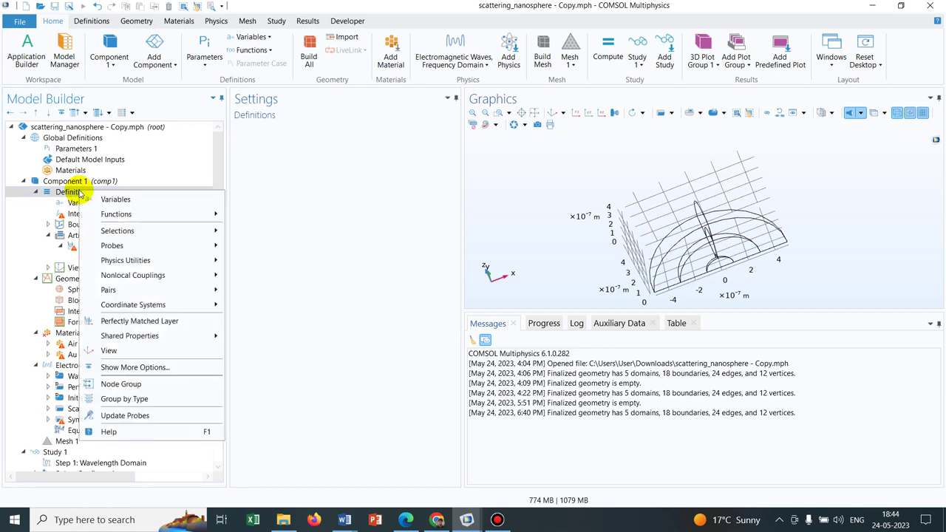
click(145, 322)
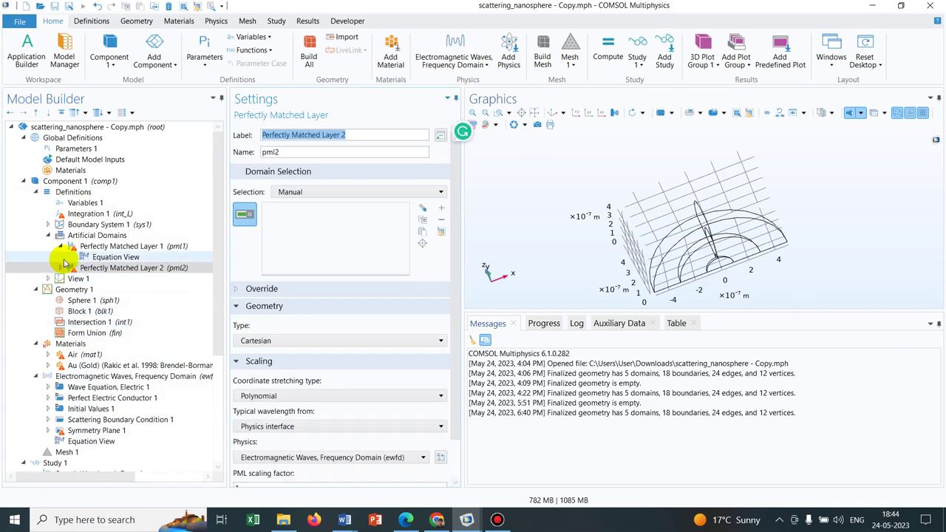
Step: Assign the two outer shell domains, 1 and 5, to Perfectly Matched Layer 1
click(85, 247)
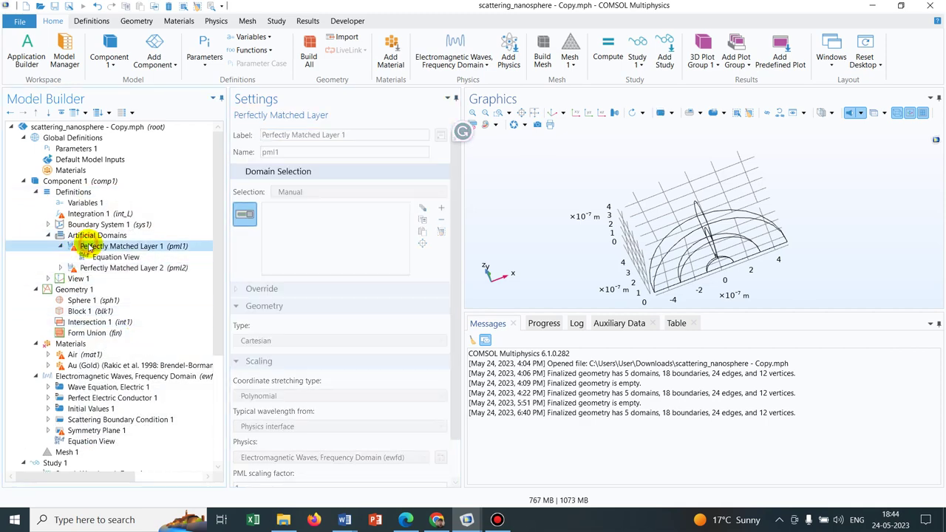
click(677, 245)
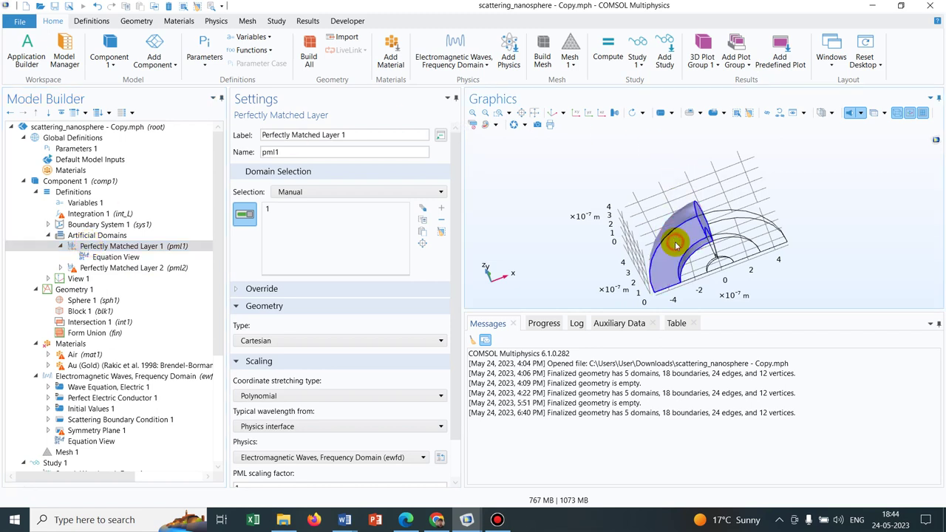
click(759, 229)
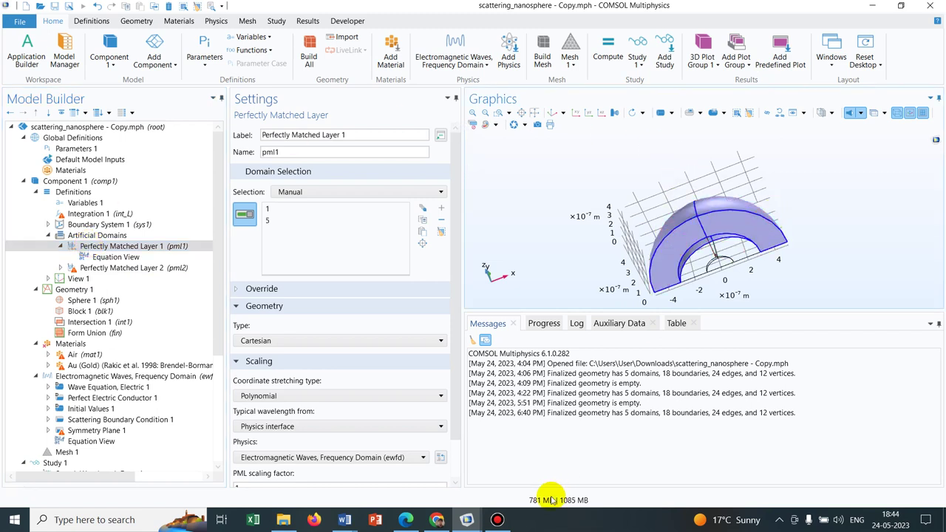
Step: Switch to the original model and review the domain selection and geometry settings of Perfectly Matched Layer 1
mouse_move(477, 526)
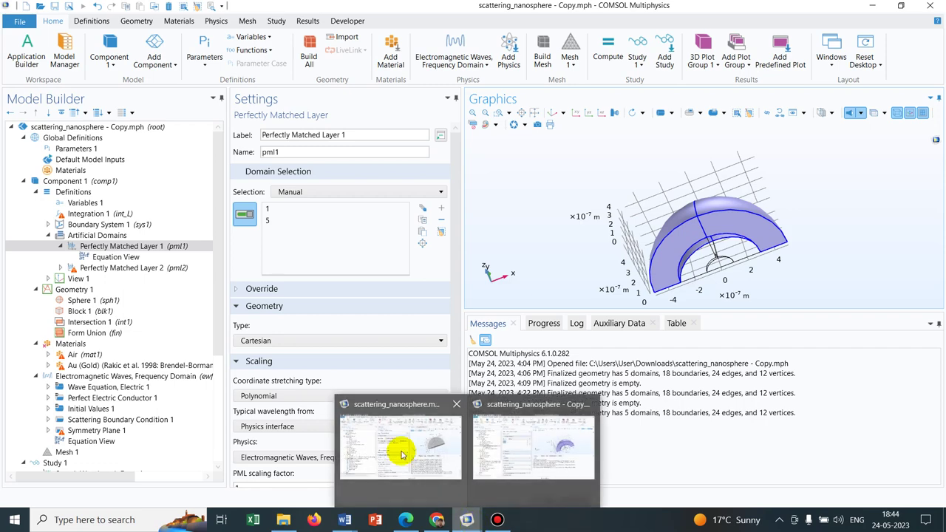
click(402, 451)
click(134, 238)
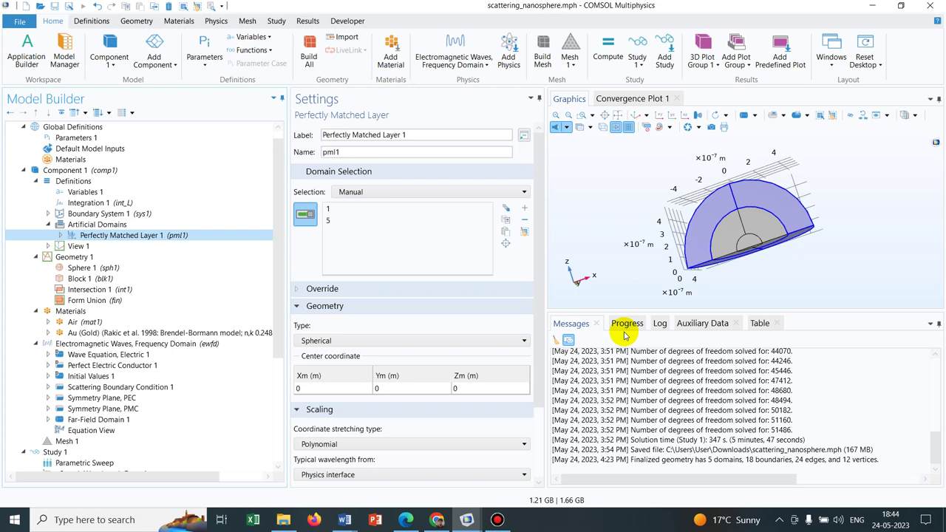
Step: Examine the Integration 1 operator's source domain and the gold variable expressions in Variables 1
click(105, 206)
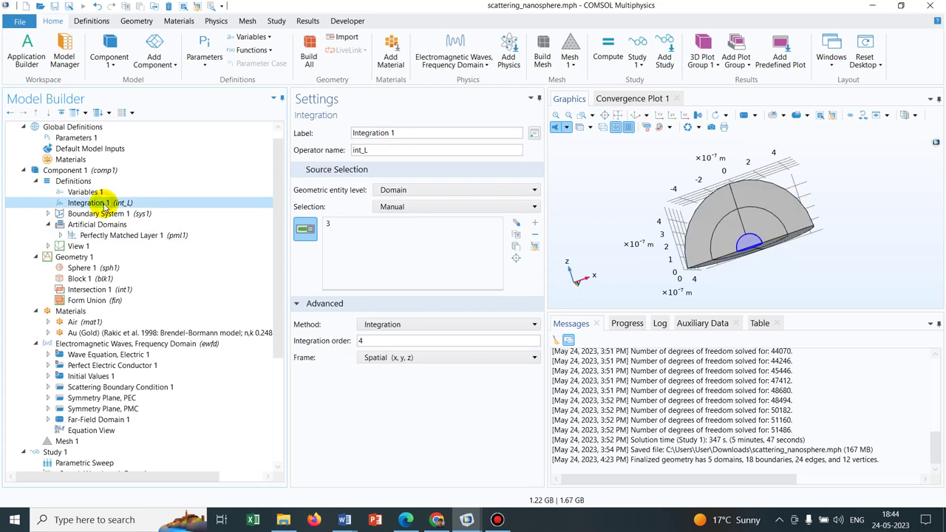
click(83, 192)
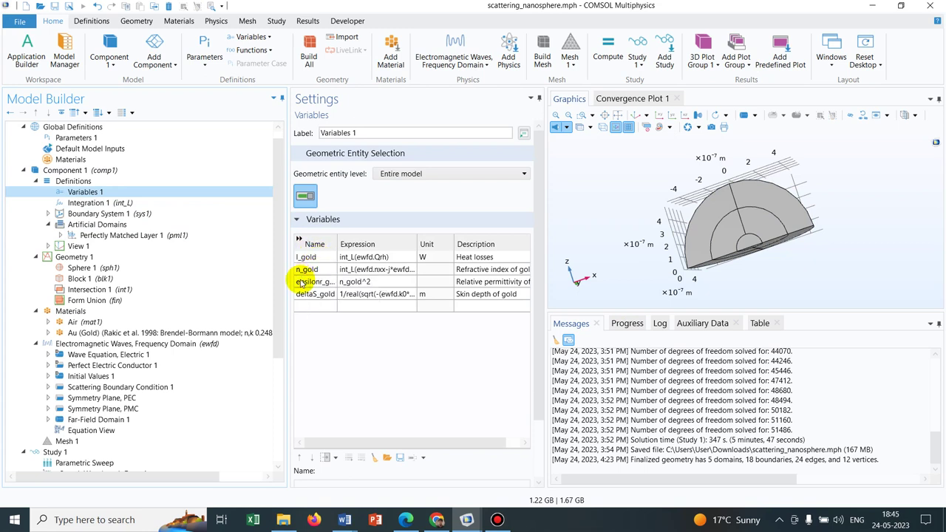
click(362, 270)
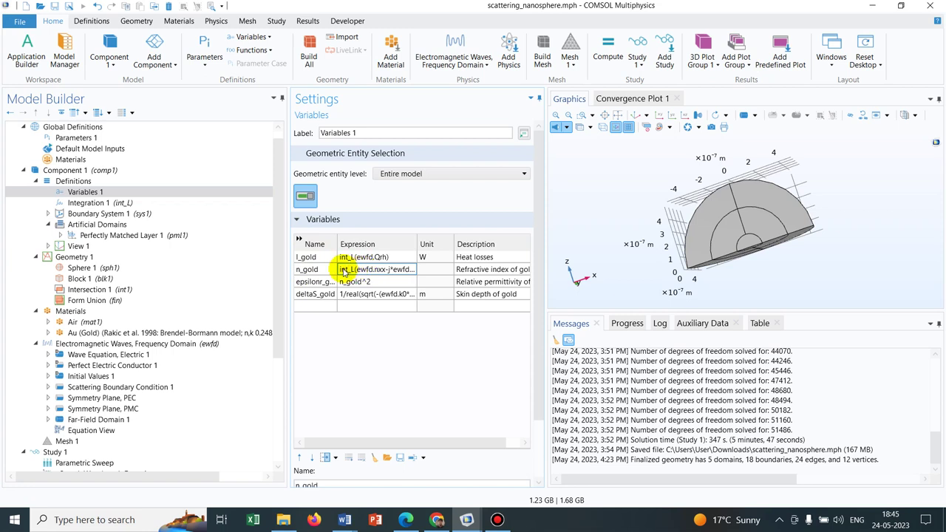
click(89, 202)
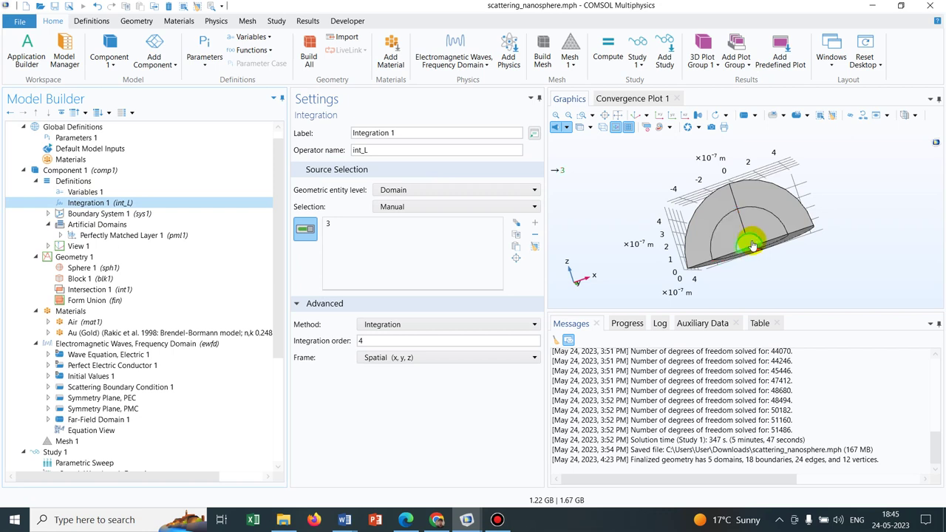
mouse_move(794, 264)
mouse_down()
mouse_move(792, 226)
mouse_move(798, 259)
mouse_up()
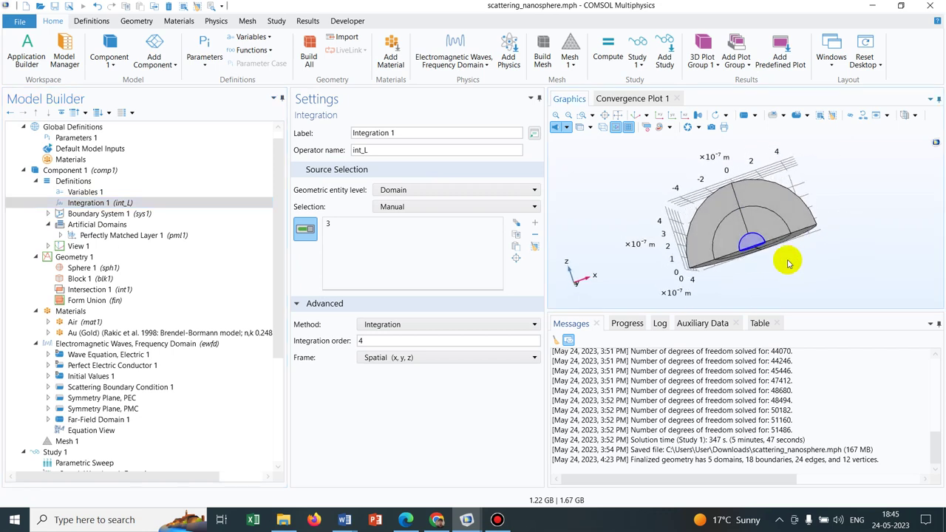
click(749, 244)
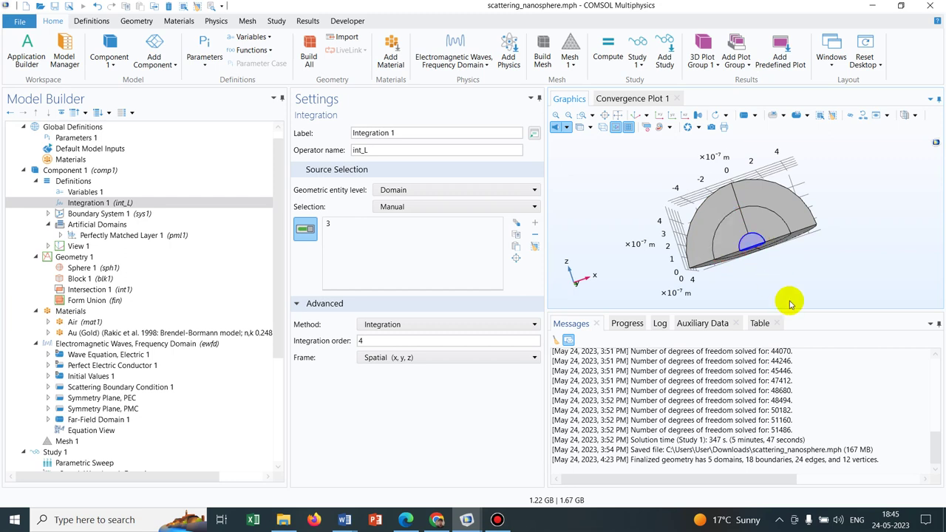
Step: Review Variables 1 again and show the Nonlocal Couplings available for Component 1's Definitions
click(94, 193)
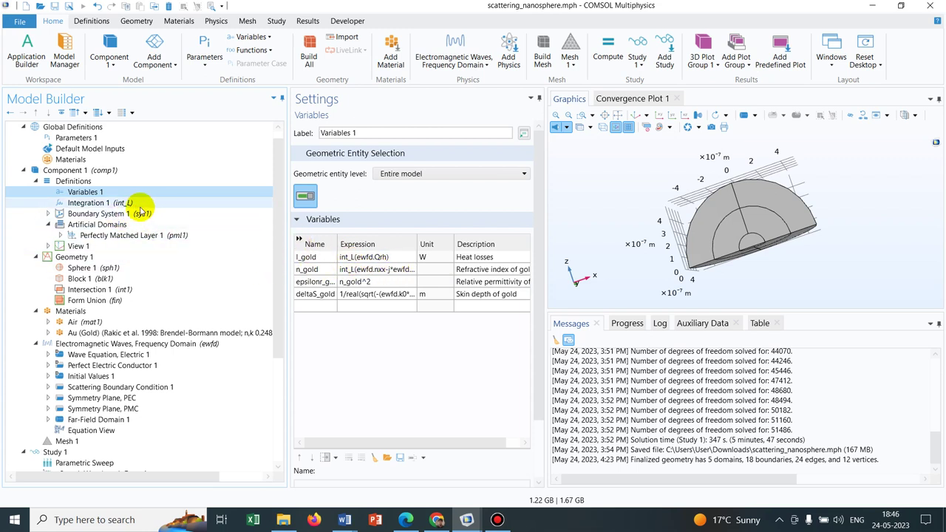
click(73, 184)
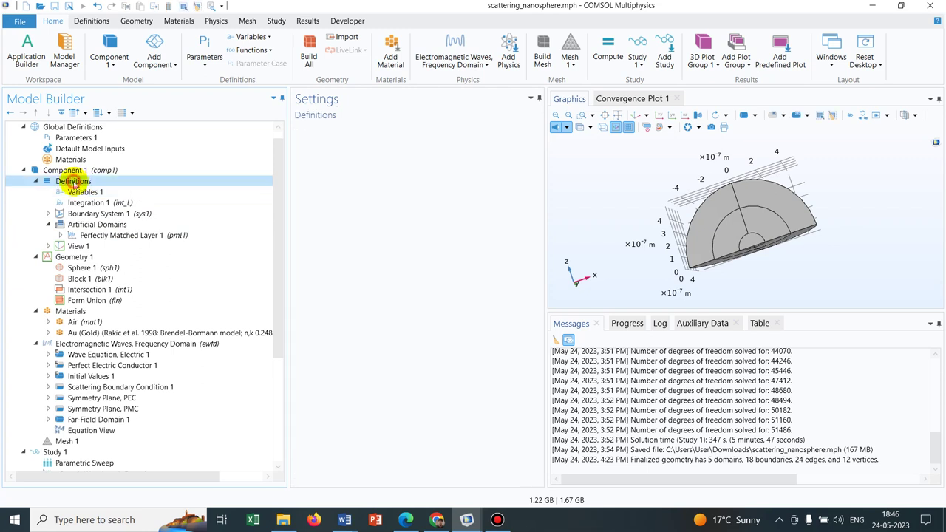
right_click(74, 185)
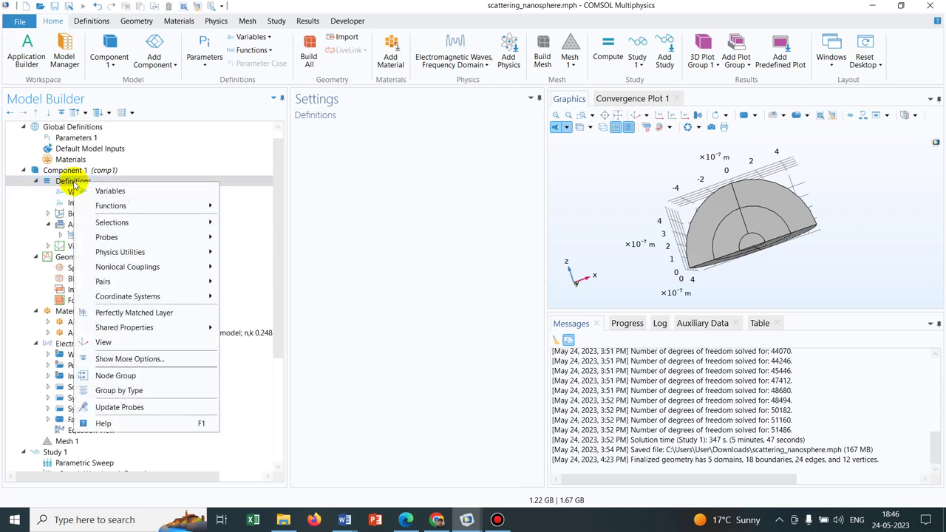
mouse_move(189, 273)
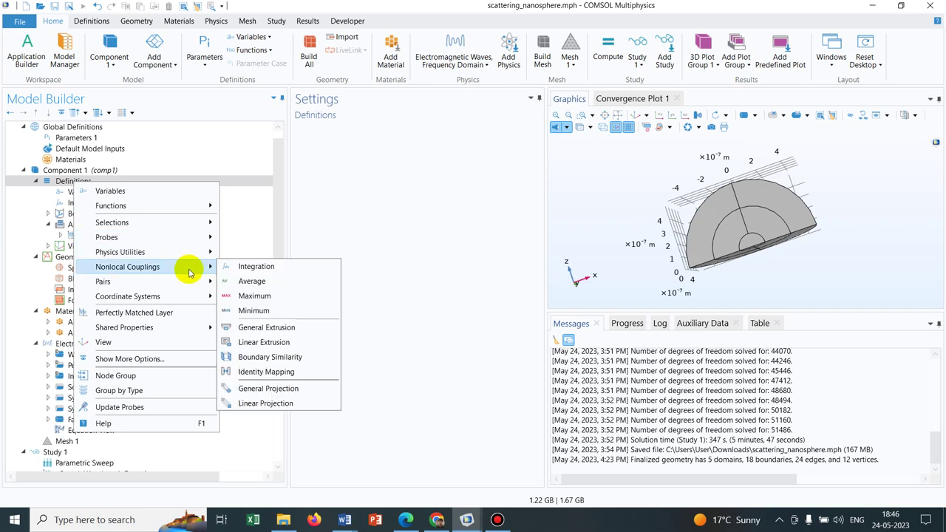
click(435, 246)
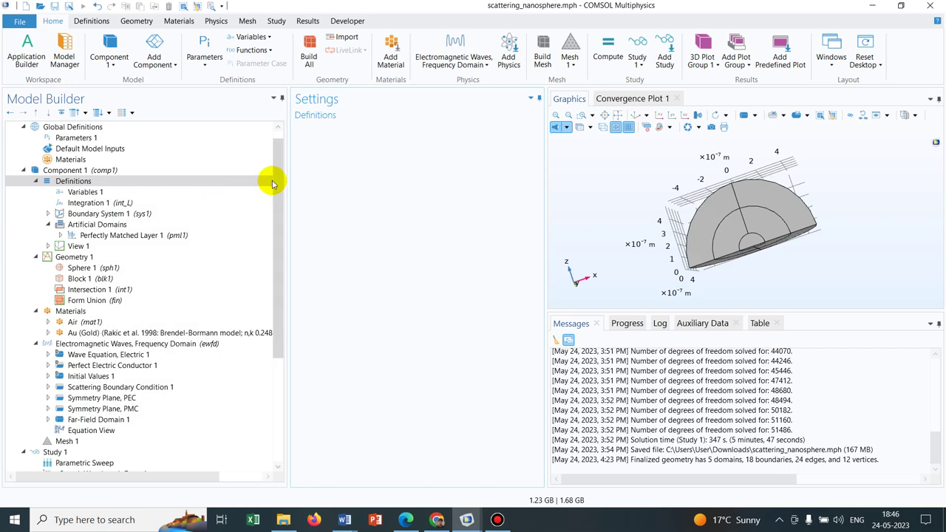
Step: Review the Parametric Sweep and inspect the resistive losses plot in 3D Plot Group 1 from another angle
drag(279, 181, 277, 297)
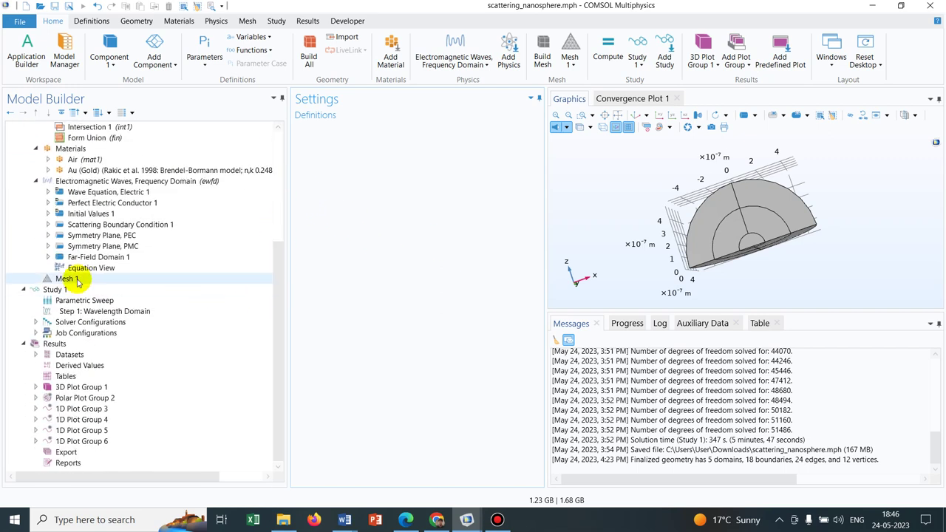
click(78, 301)
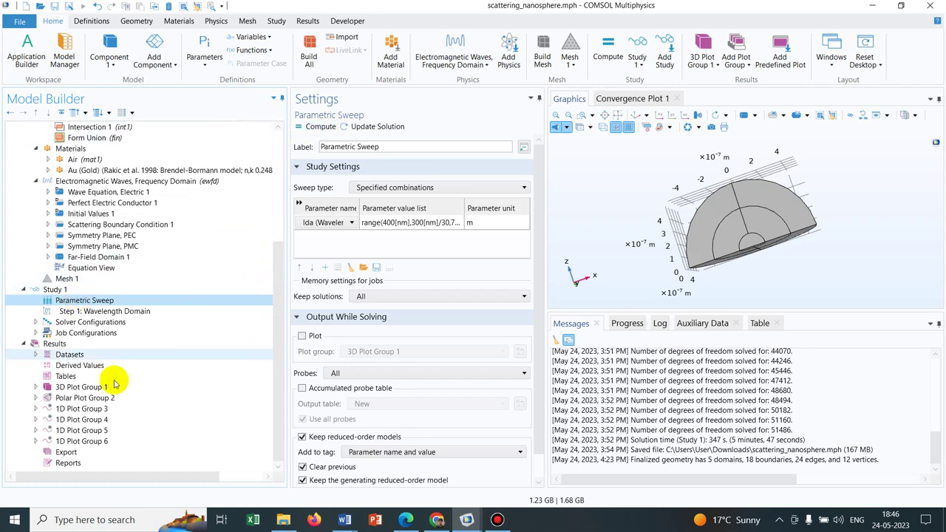
click(60, 388)
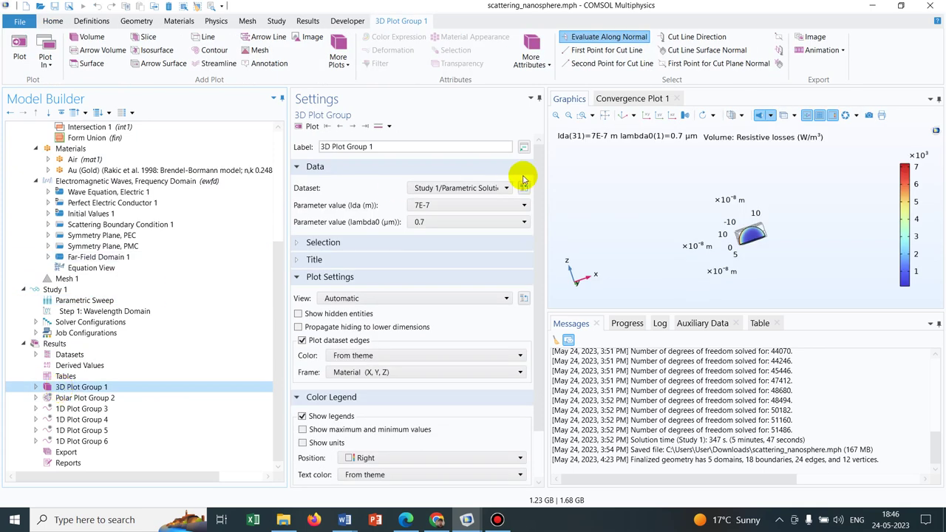
click(606, 116)
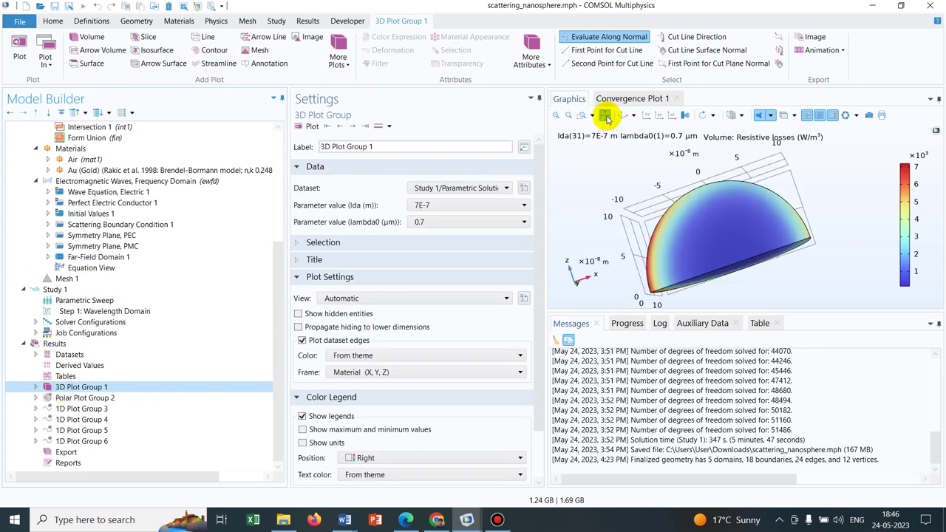
drag(692, 195, 758, 198)
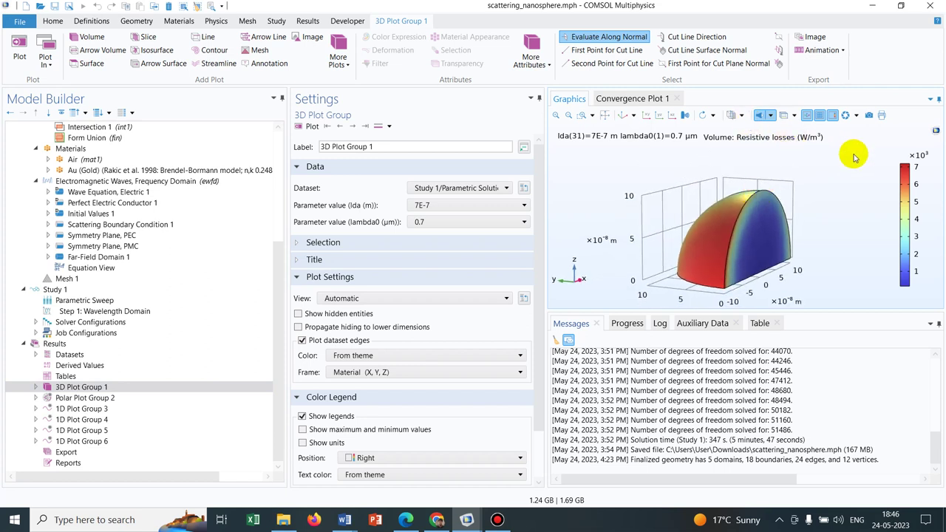
Step: View Polar Plot Group 2's radiation pattern and 1D Plot Group 3's heat losses curve, including its Global 1 expression
click(80, 398)
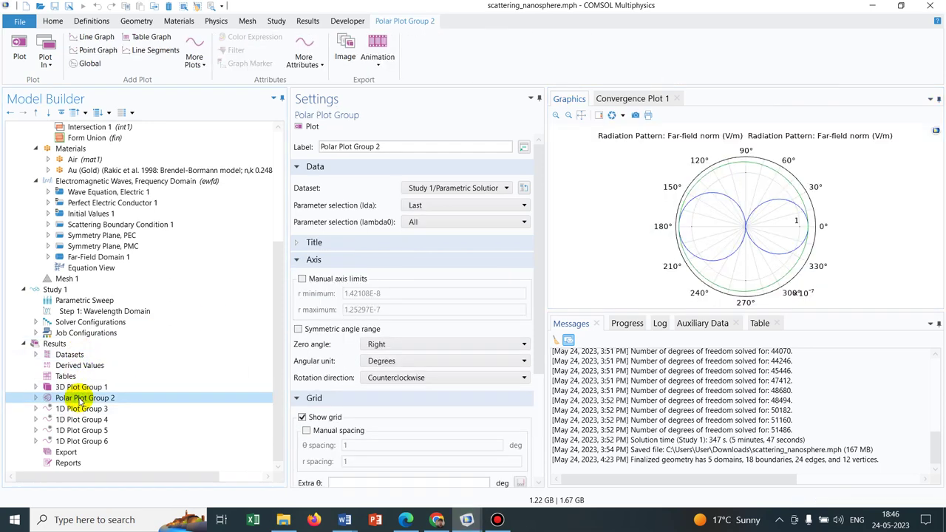
click(80, 408)
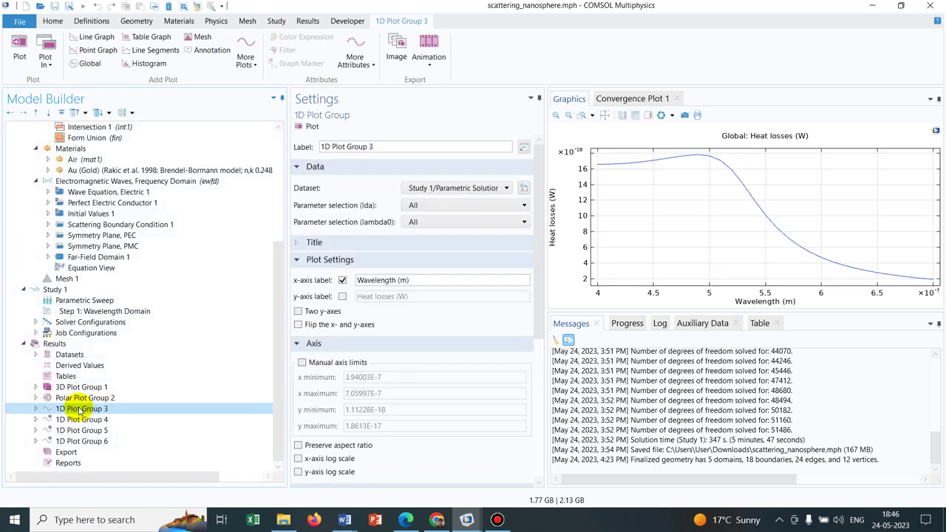
click(35, 409)
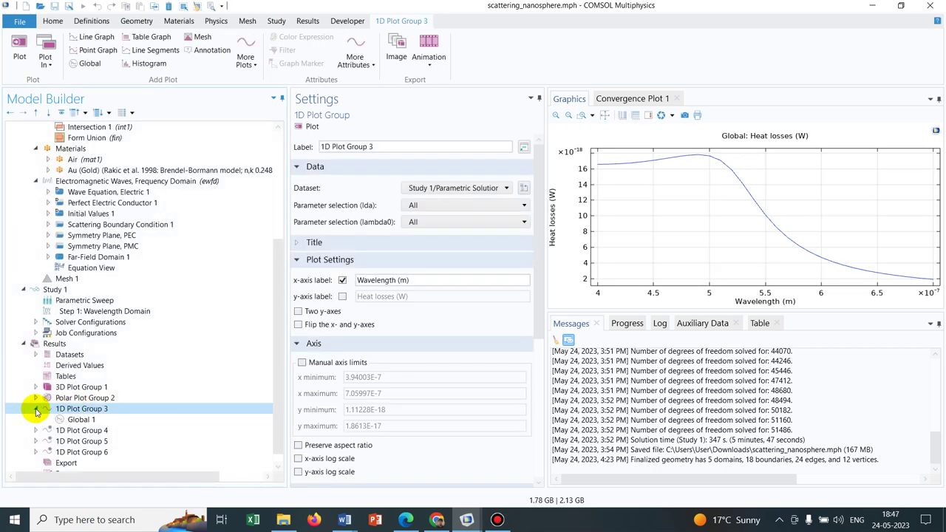
click(76, 419)
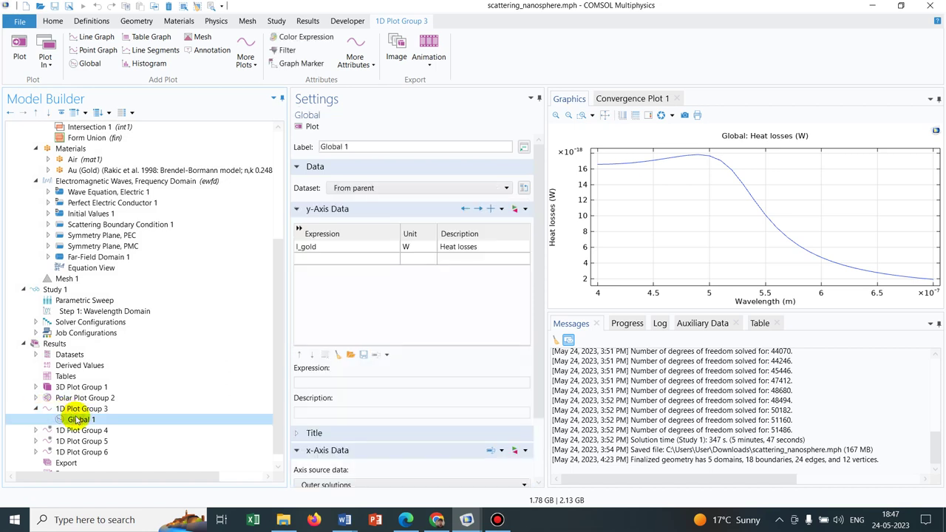
click(319, 249)
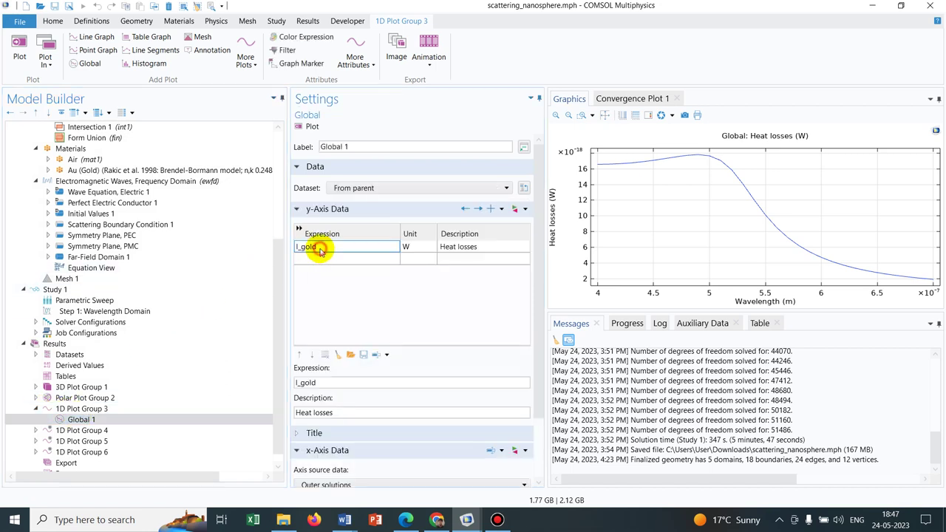
Step: Check the heat losses definition in Integration 1 and Variables 1, and return to the Global 1 plot of 1D Plot Group 3
click(276, 286)
drag(273, 258, 273, 155)
click(117, 213)
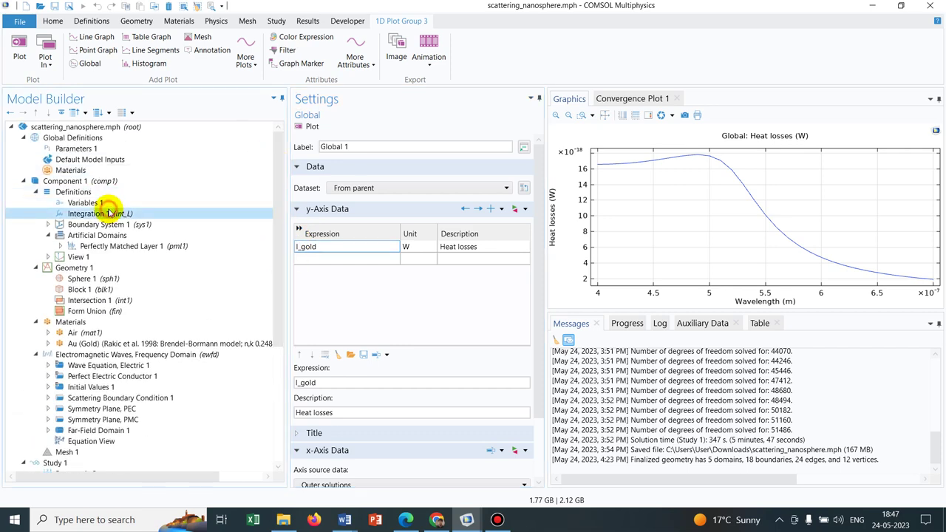
click(113, 202)
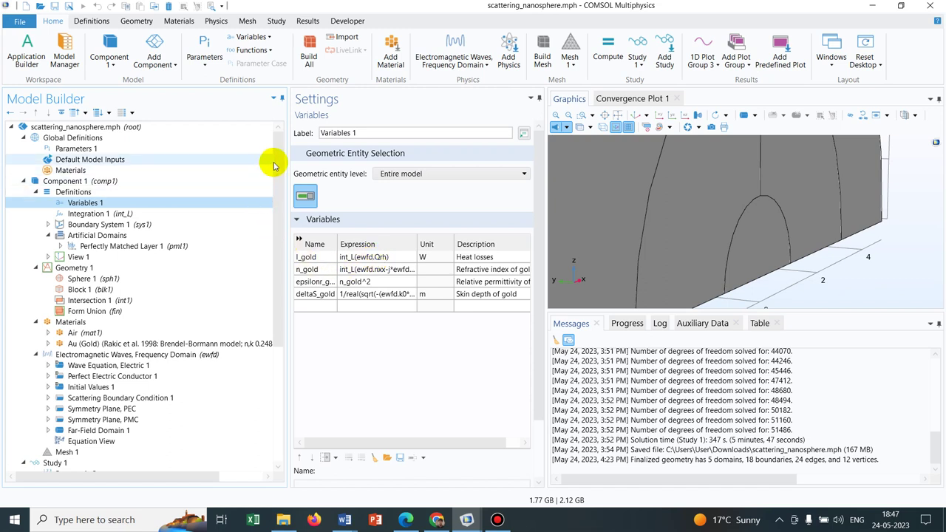
drag(274, 165, 275, 306)
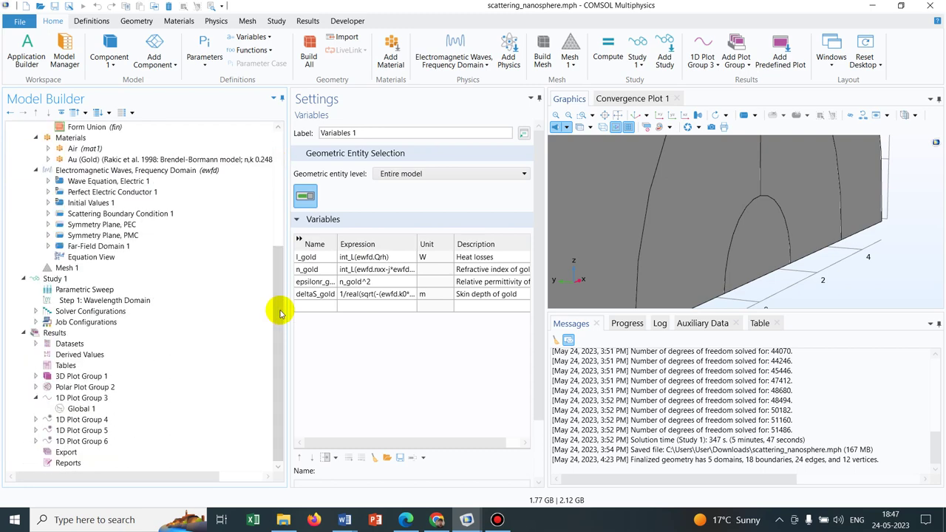
click(618, 116)
drag(274, 205, 275, 360)
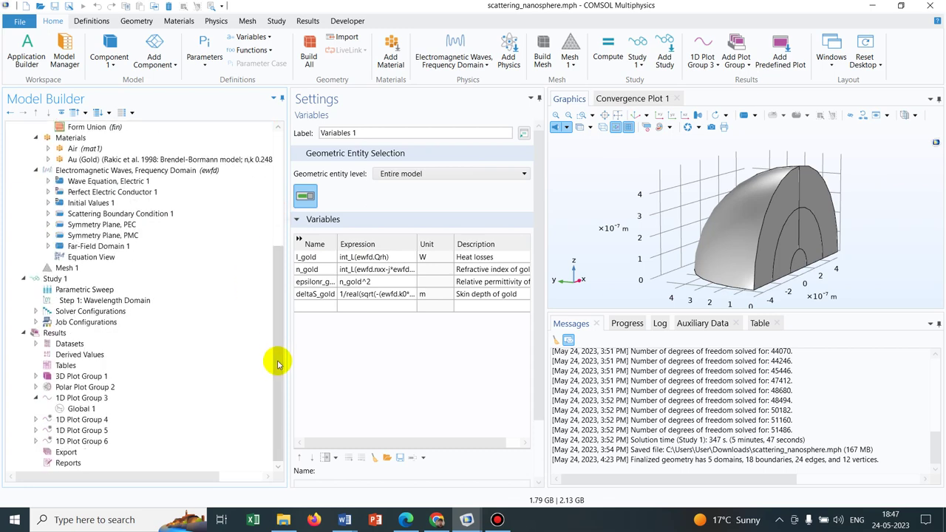
click(77, 409)
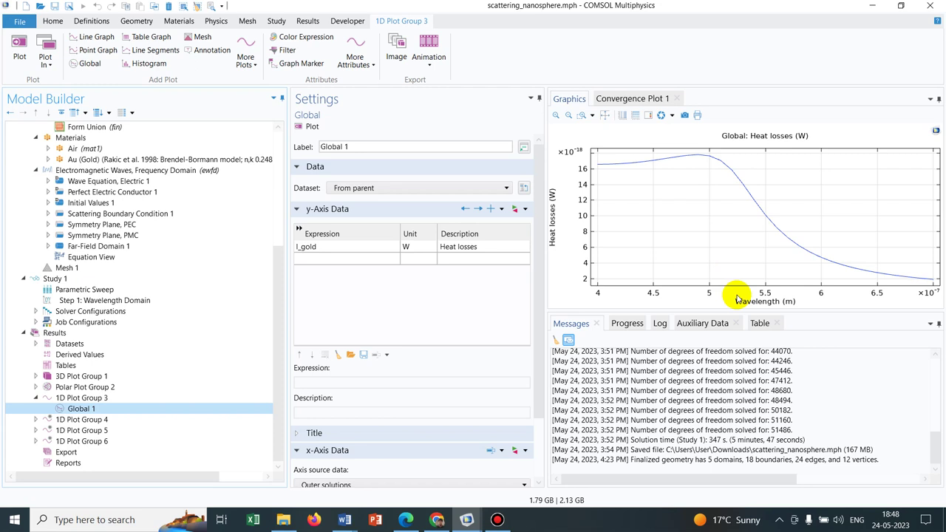
mouse_move(503, 6)
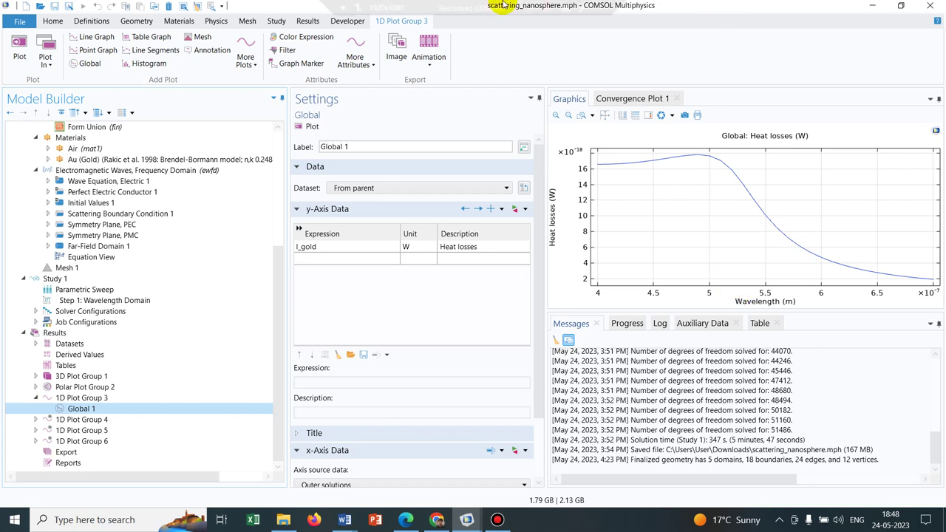